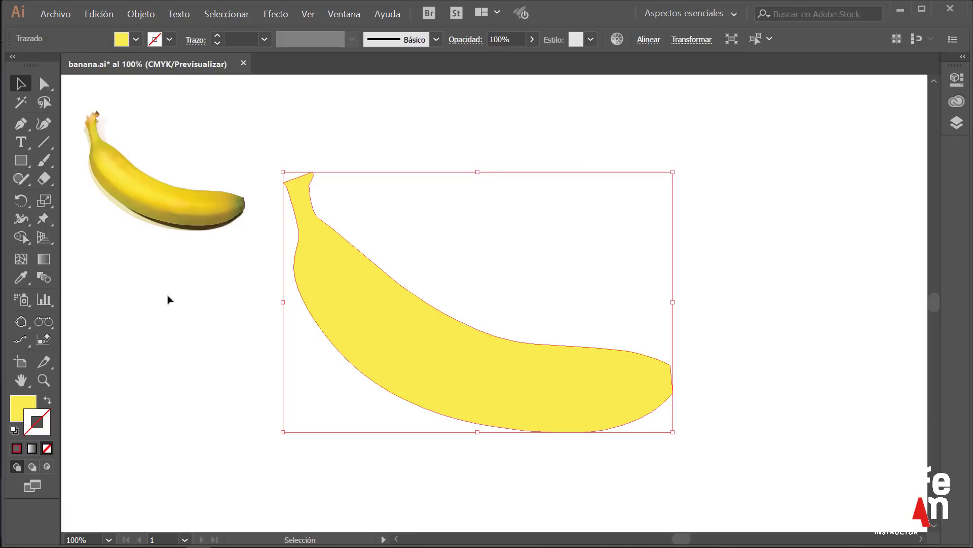
- Pick the Mesh Tool and show the bounding box around the yellow banana shape
left_click(23, 262)
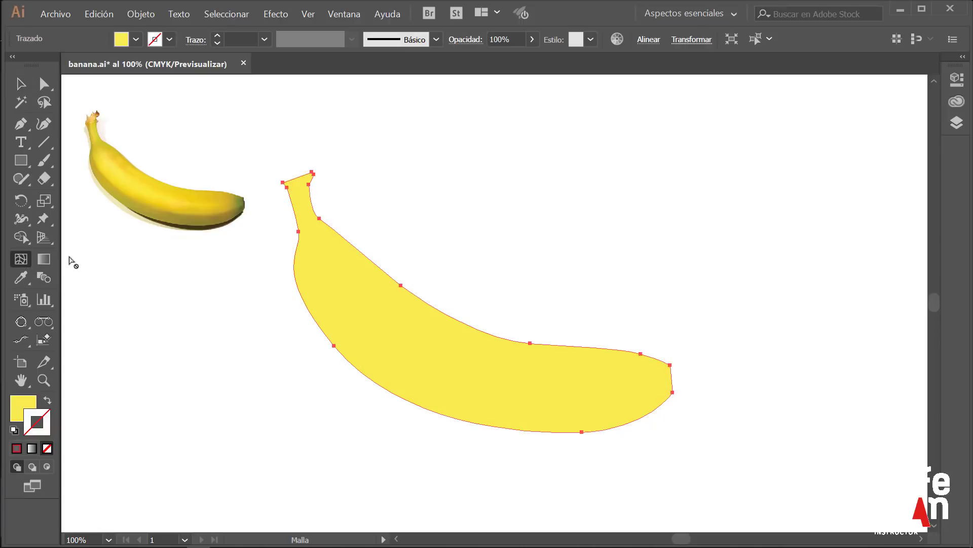
key("ctrl")
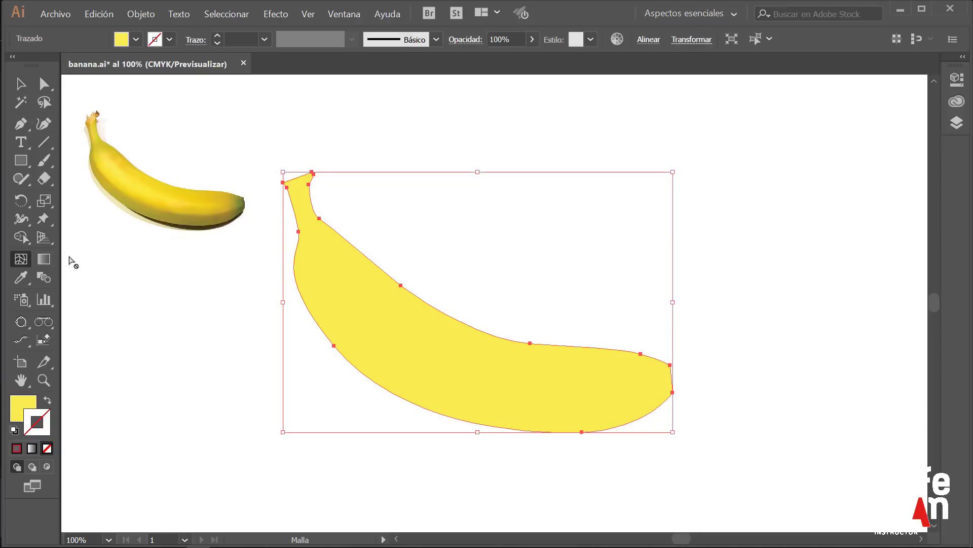
left_click(332, 254)
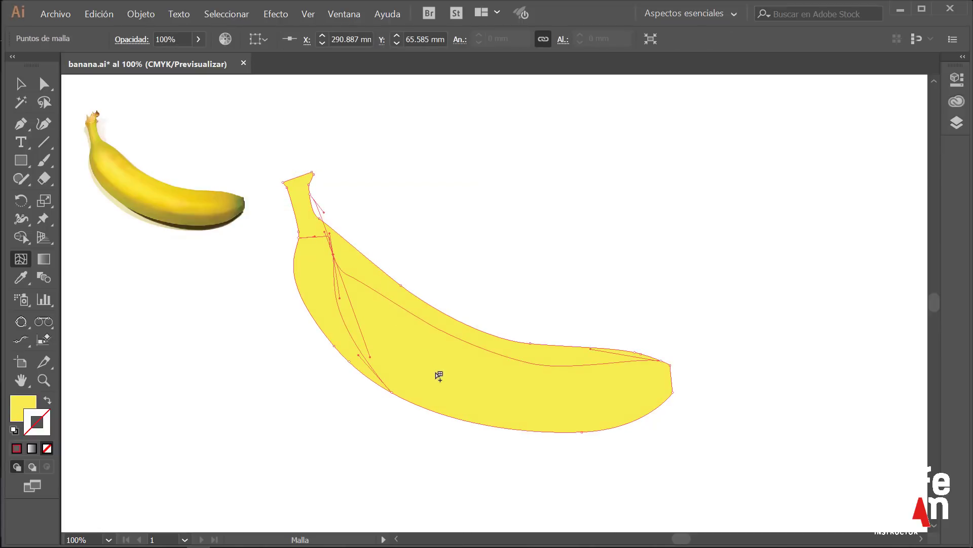
left_click(455, 385)
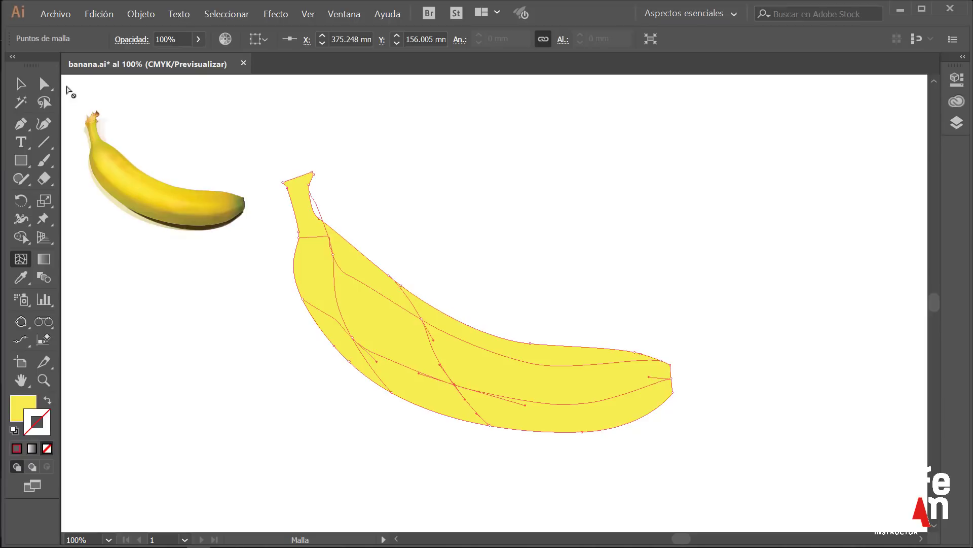
key("a")
left_click_drag(333, 255, 321, 283)
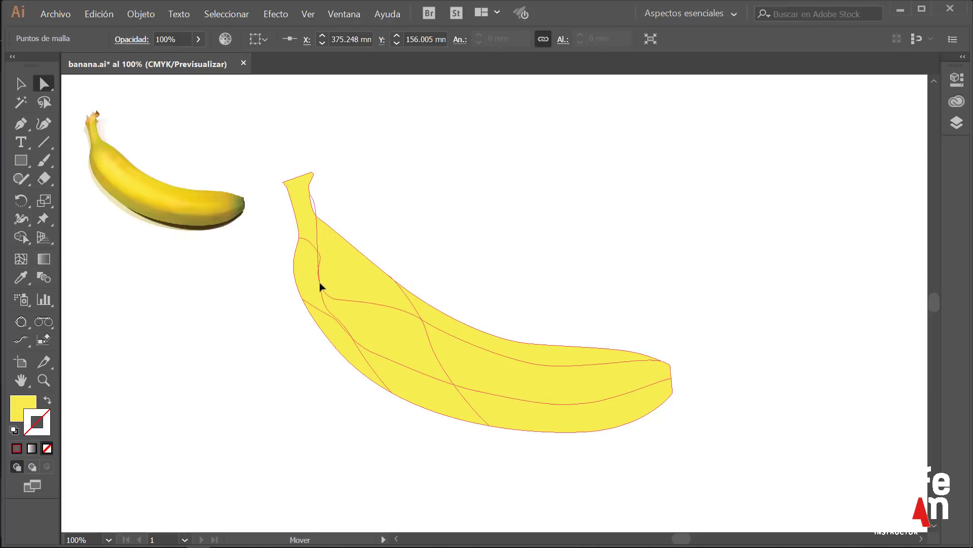
left_click_drag(326, 215, 374, 179)
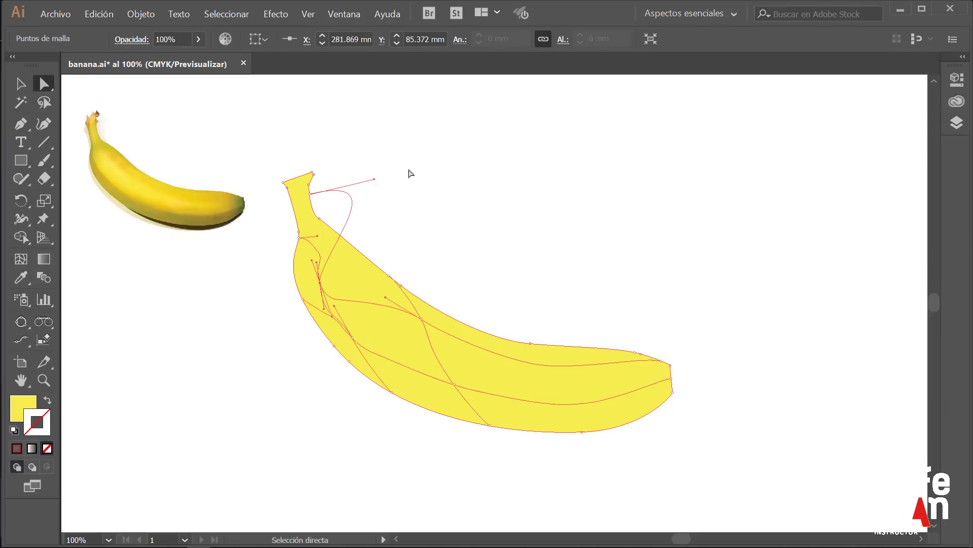
left_click(412, 178)
left_click(99, 14)
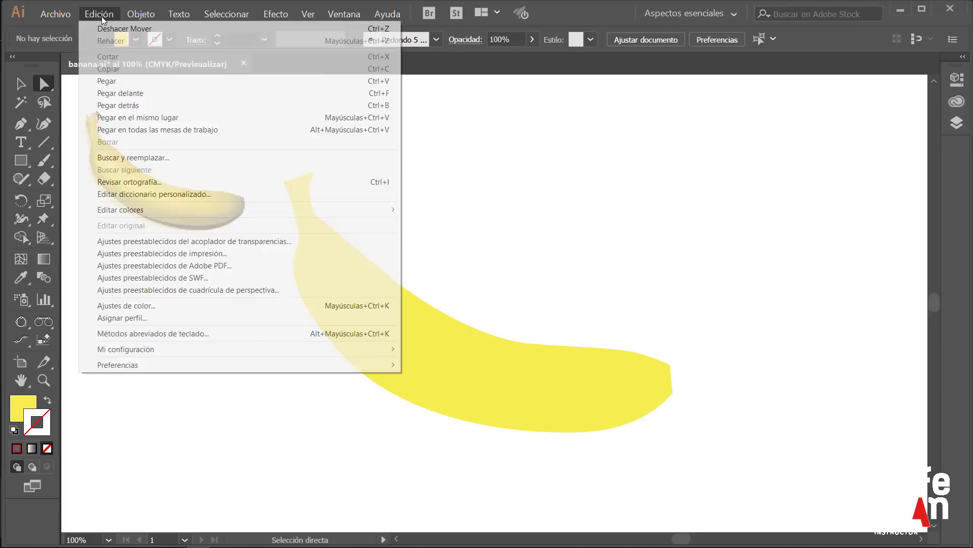
left_click(110, 29)
left_click(99, 14)
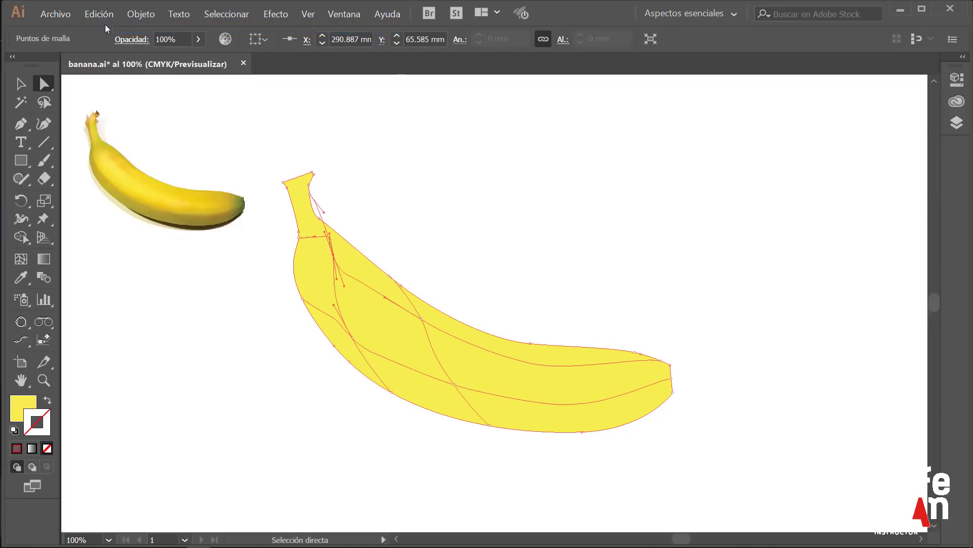
left_click(99, 14)
left_click(107, 29)
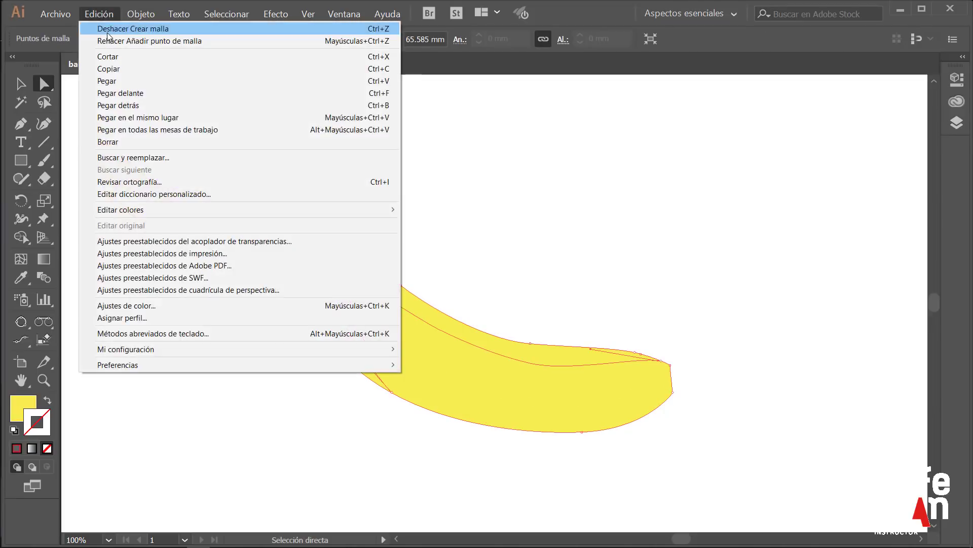
left_click(107, 29)
- Create a 4×4 Flat gradient mesh on the banana and move a point near the stem
left_click(141, 14)
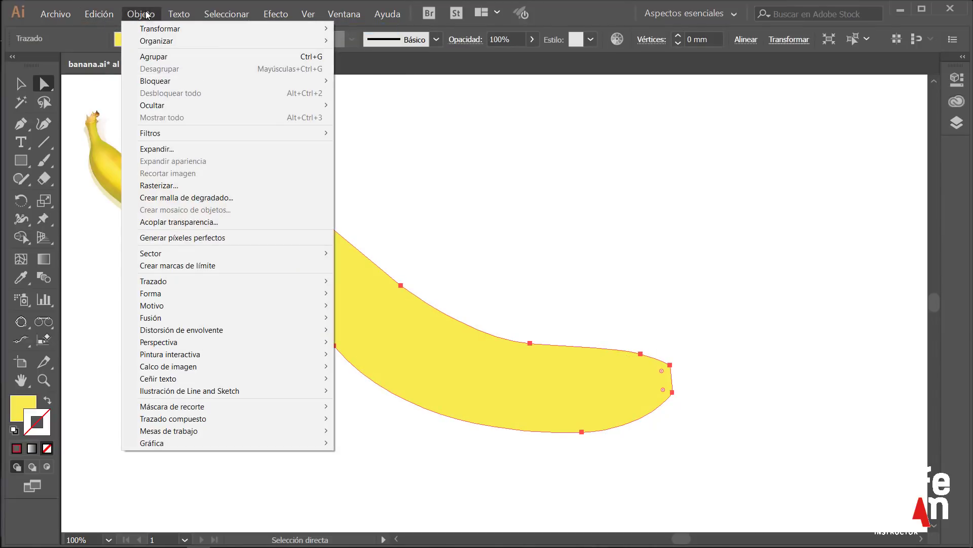
left_click(212, 197)
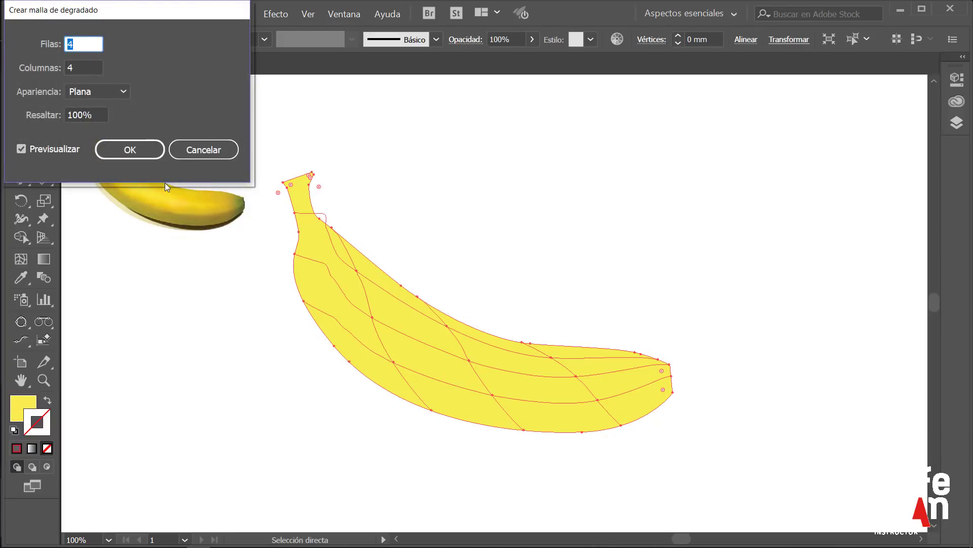
left_click(144, 156)
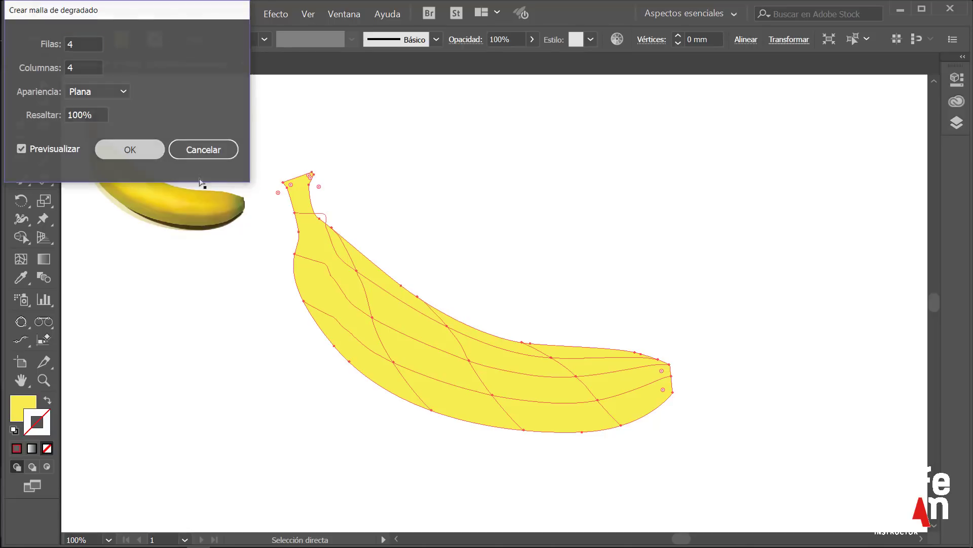
left_click(330, 228)
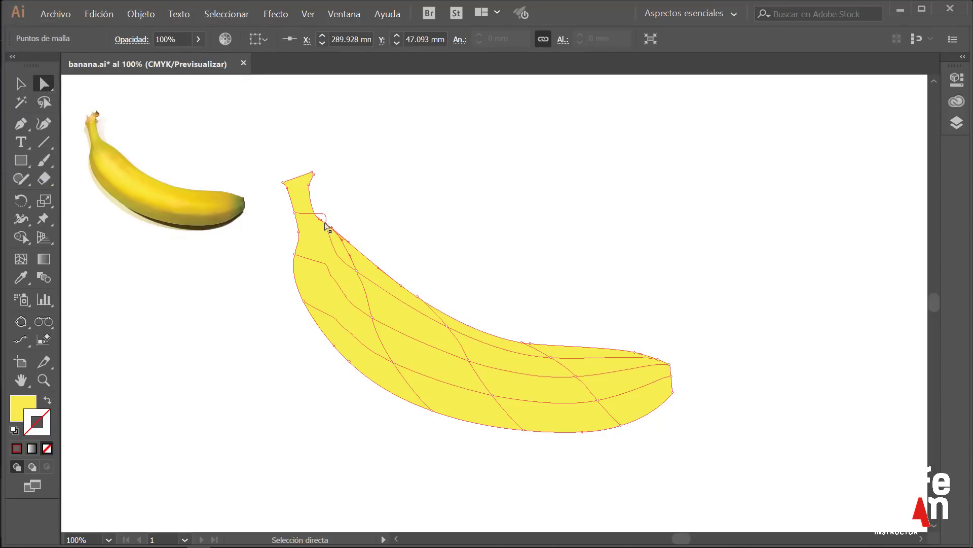
mouse_move(326, 217)
left_mouse_down()
mouse_move(322, 191)
mouse_move(300, 233)
left_mouse_up()
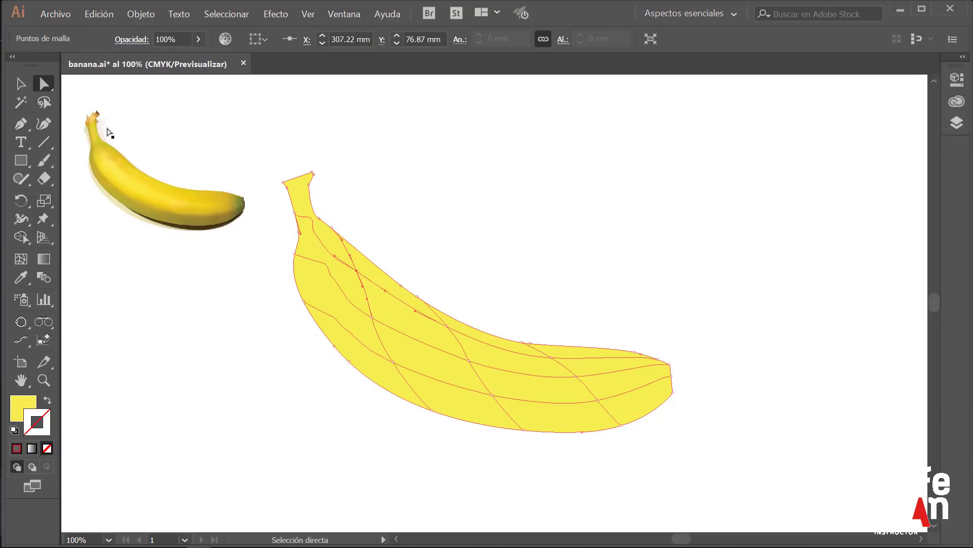
- Undo both the stem mesh-point move and the gradient mesh creation
left_click(20, 84)
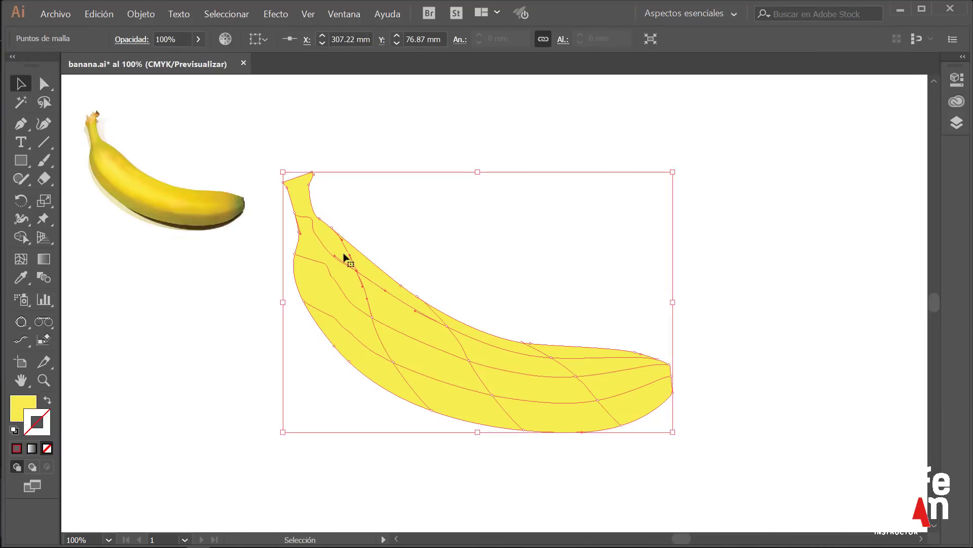
left_click(106, 20)
left_click(107, 29)
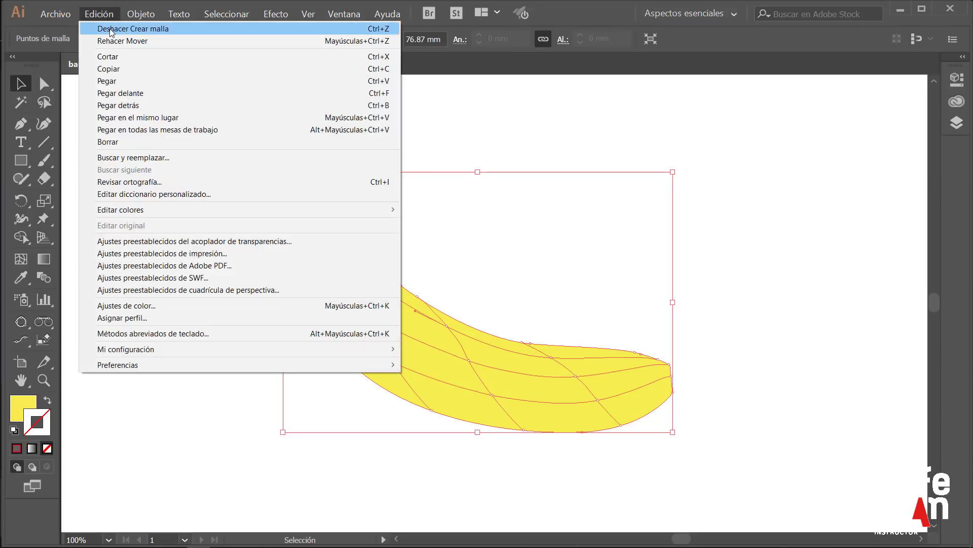
left_click(108, 28)
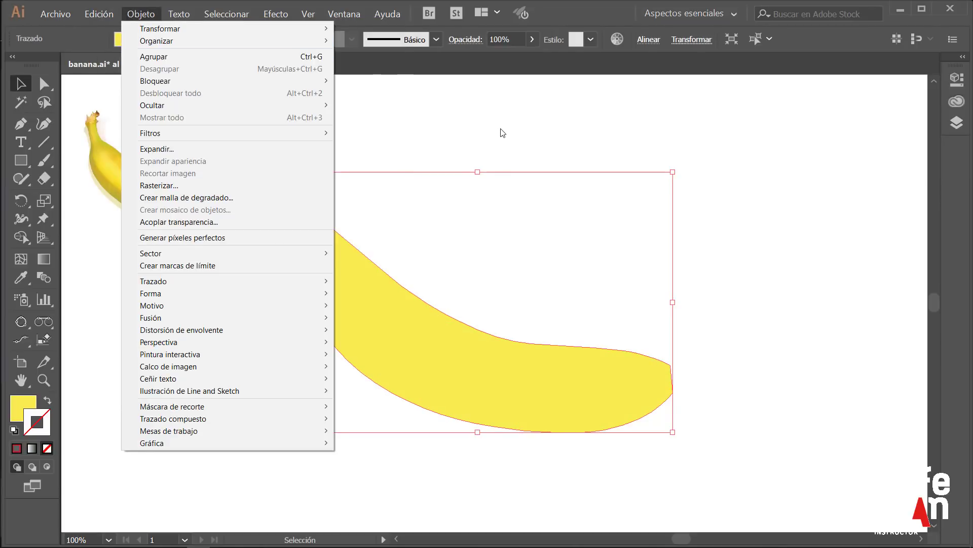
left_click(500, 129)
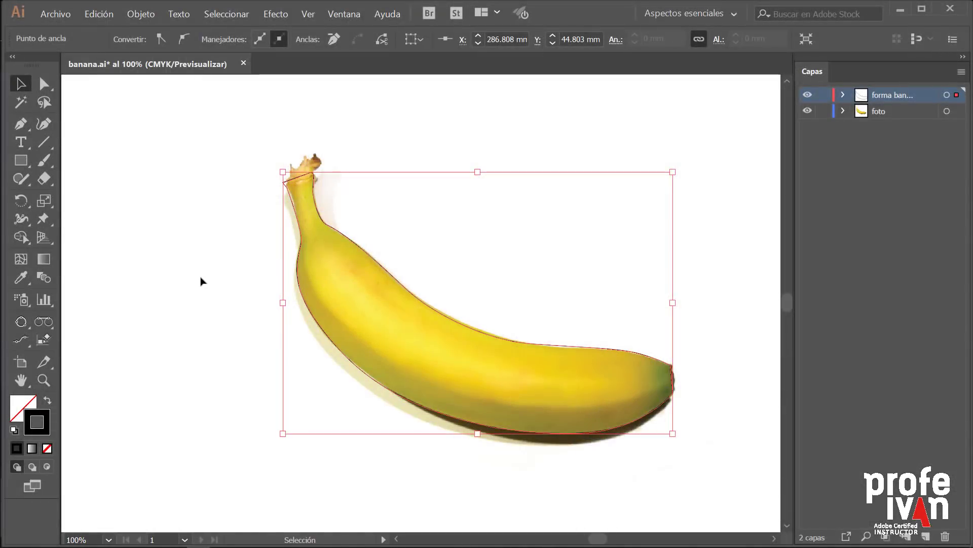
- Make the foto layer a Template with Dim Images to 50% turned off
left_click(187, 299)
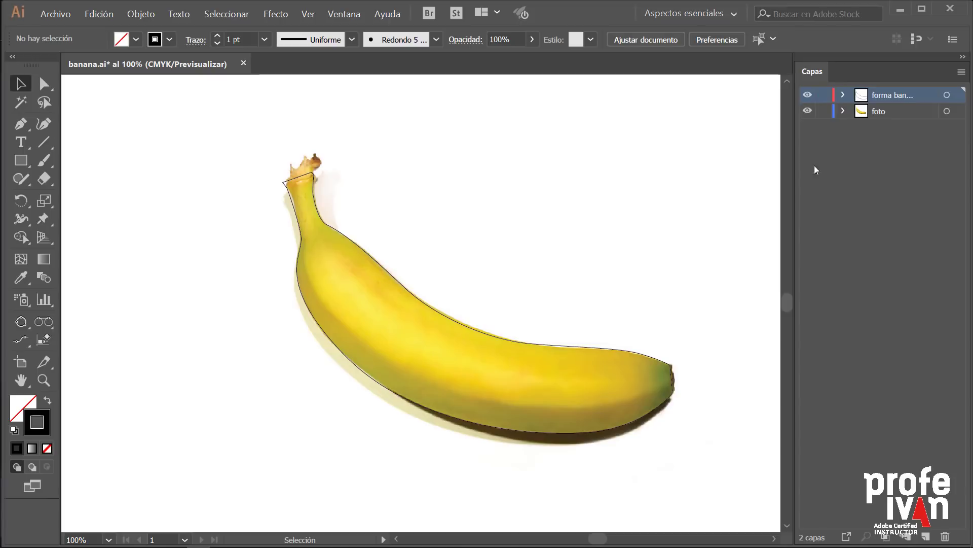
double_click(904, 110)
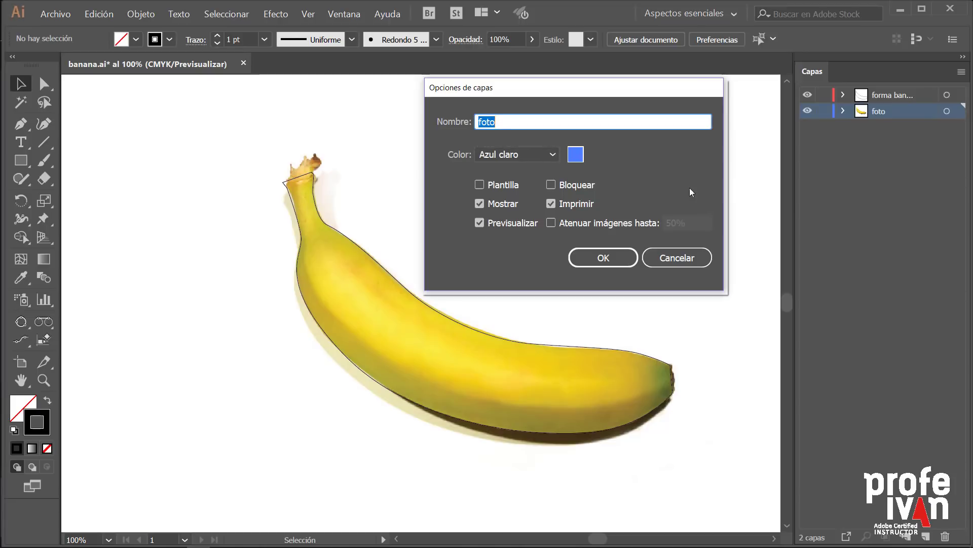
left_click(480, 185)
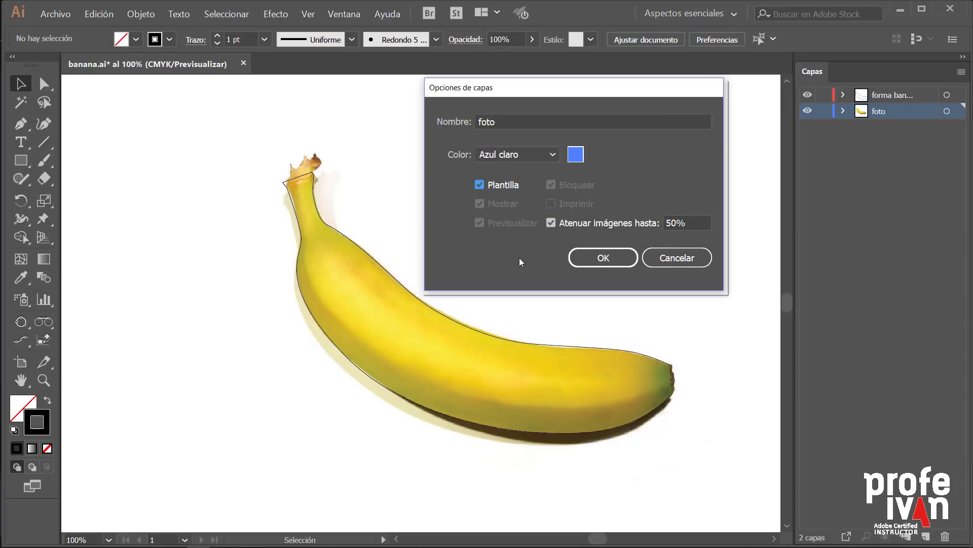
left_click(551, 223)
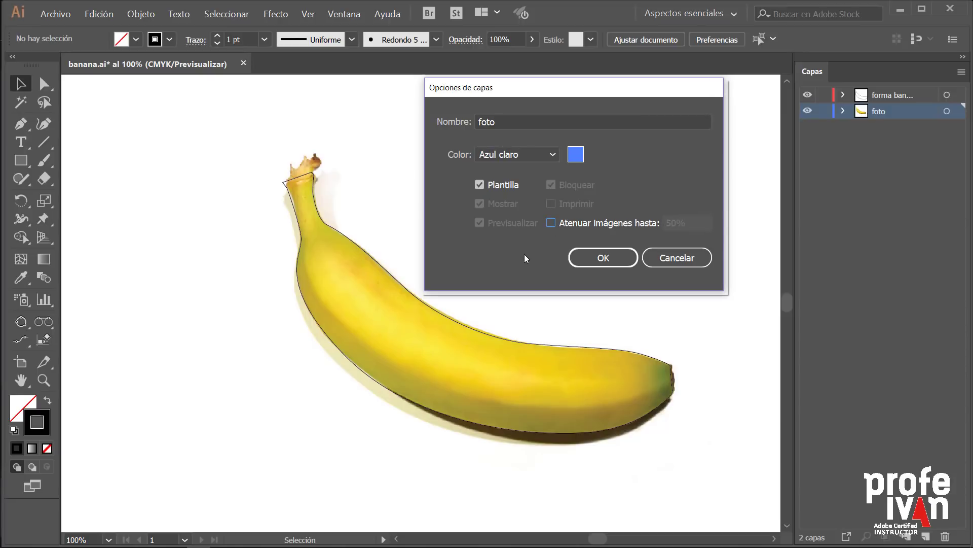
left_click(593, 257)
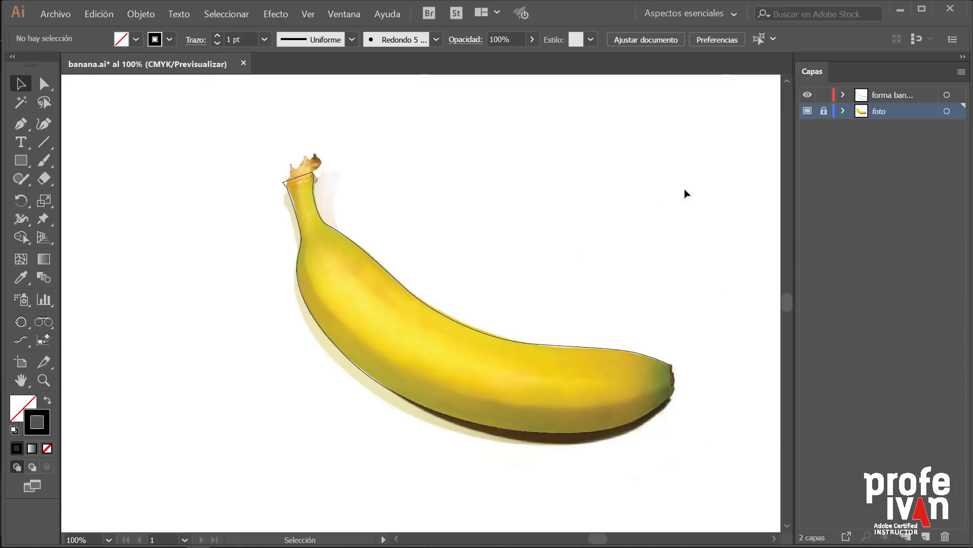
- On the banana outline layer, draw a wide rectangle above the banana stem
left_click(892, 95)
key("m")
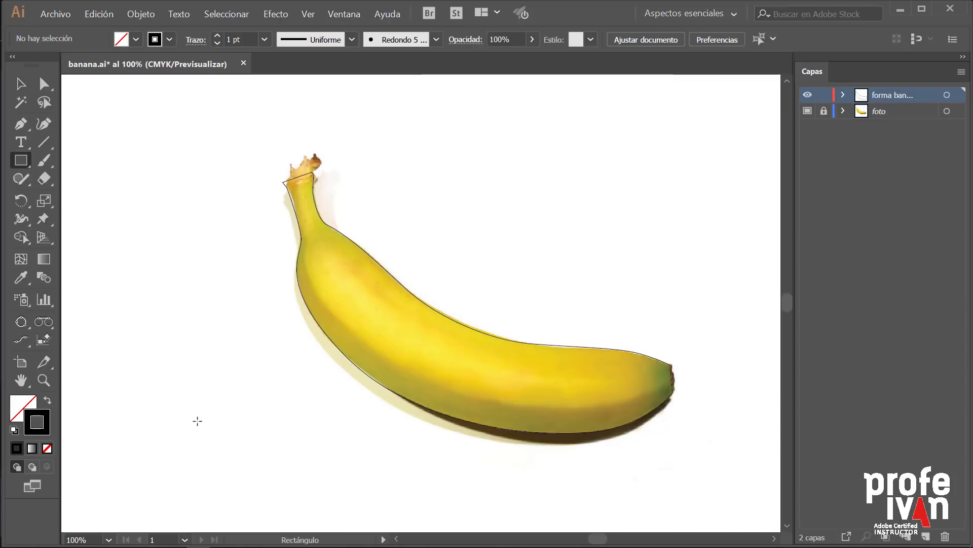
left_click_drag(283, 111, 689, 170)
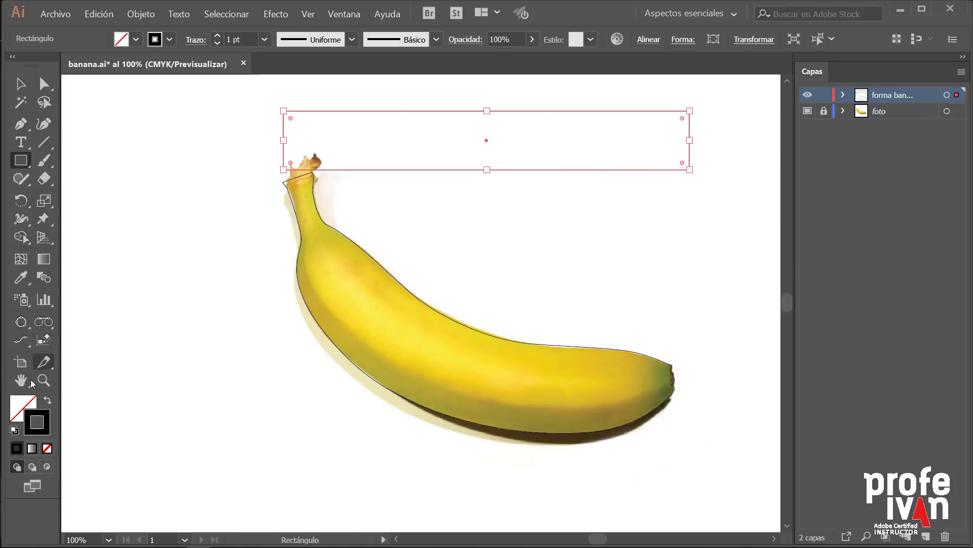
- Fill the rectangle with a white-to-black linear gradient, its left stop at 0%
left_click(19, 416)
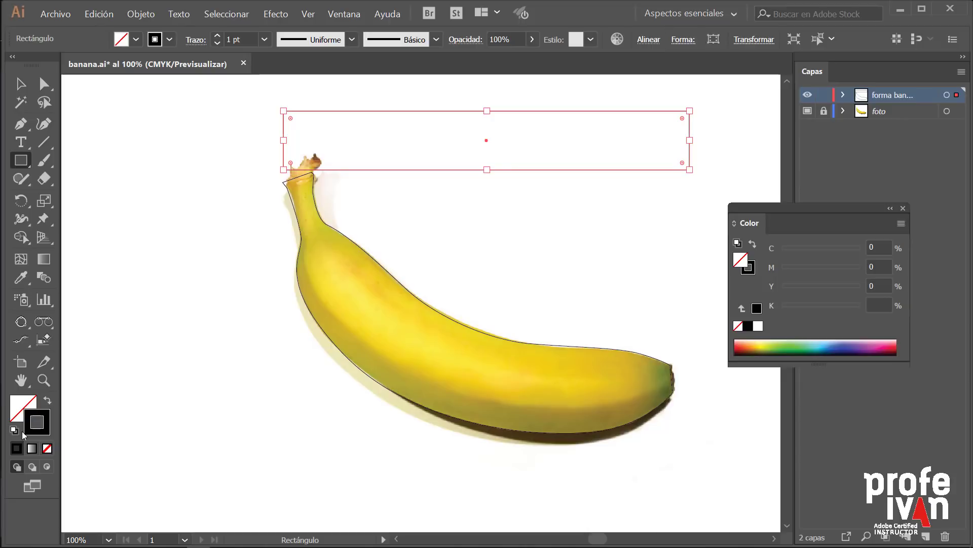
left_click(32, 449)
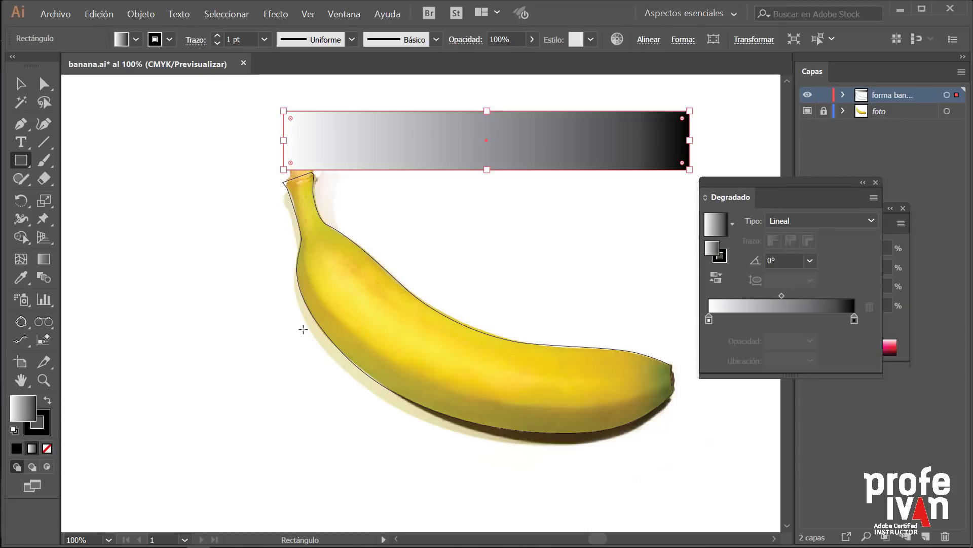
left_click(708, 320)
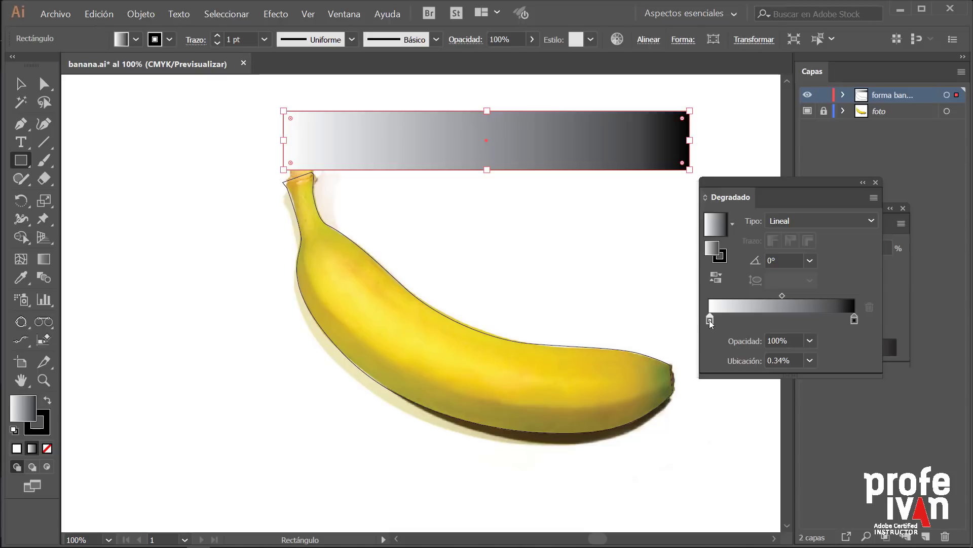
left_click_drag(711, 320, 707, 319)
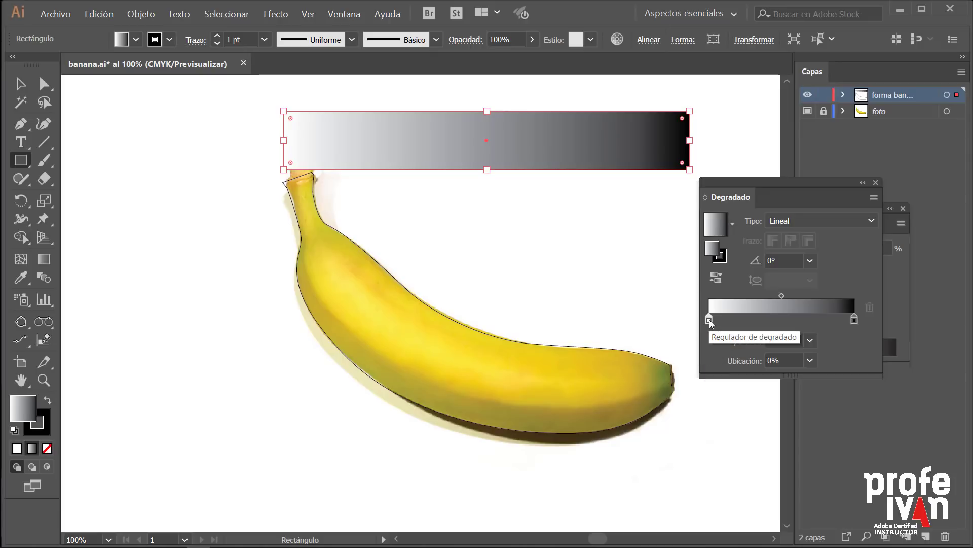
left_click(20, 277)
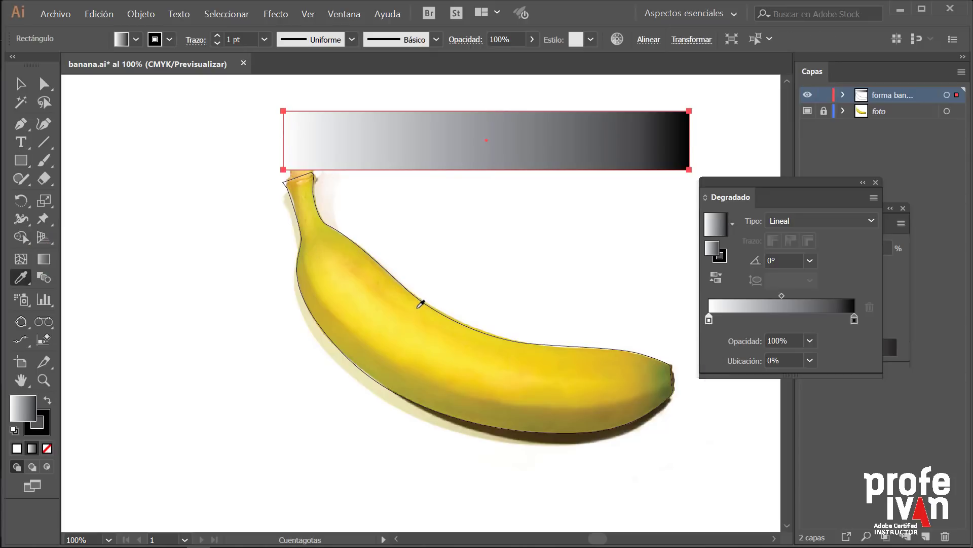
- Sample the banana's yellow and a darker olive tone from the photo for the two stops
left_click(420, 304, "shift")
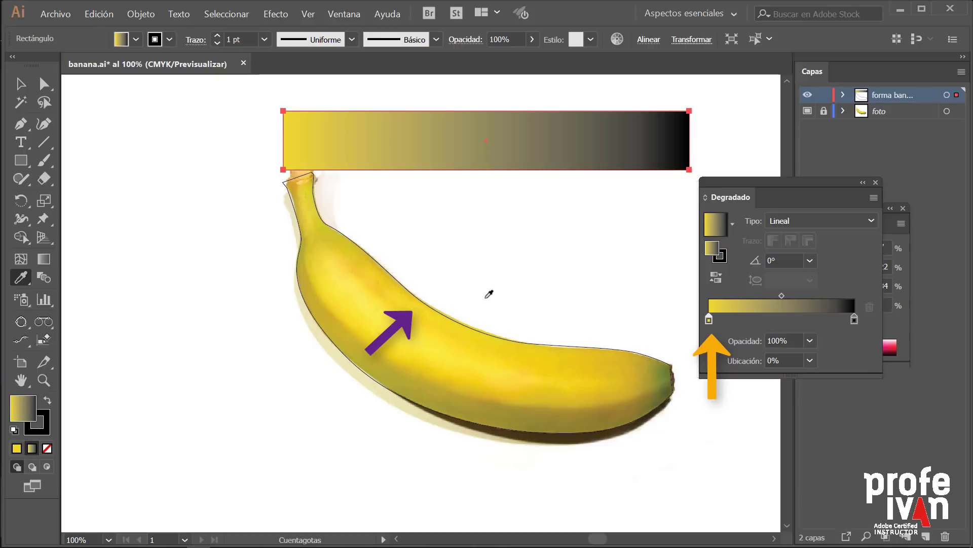
left_click(854, 319)
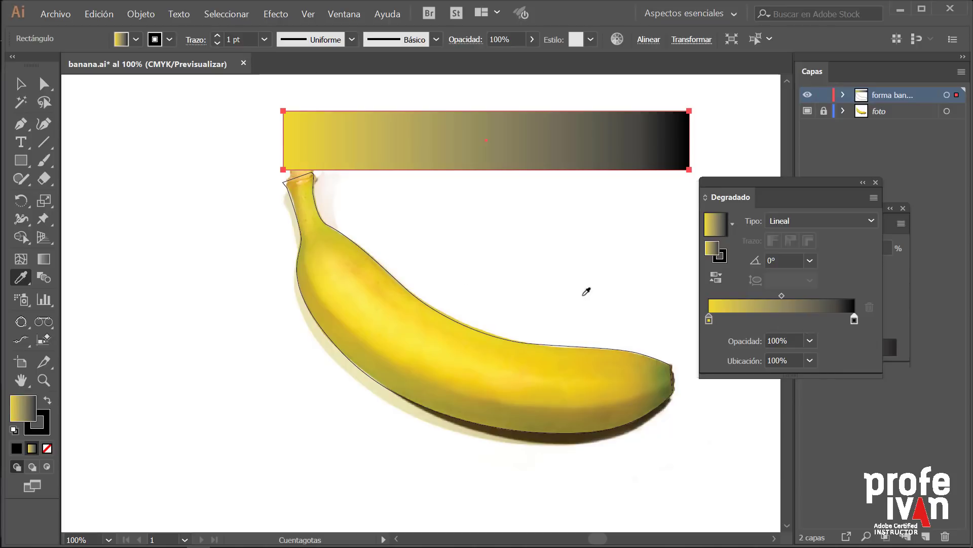
left_click(507, 412, "shift")
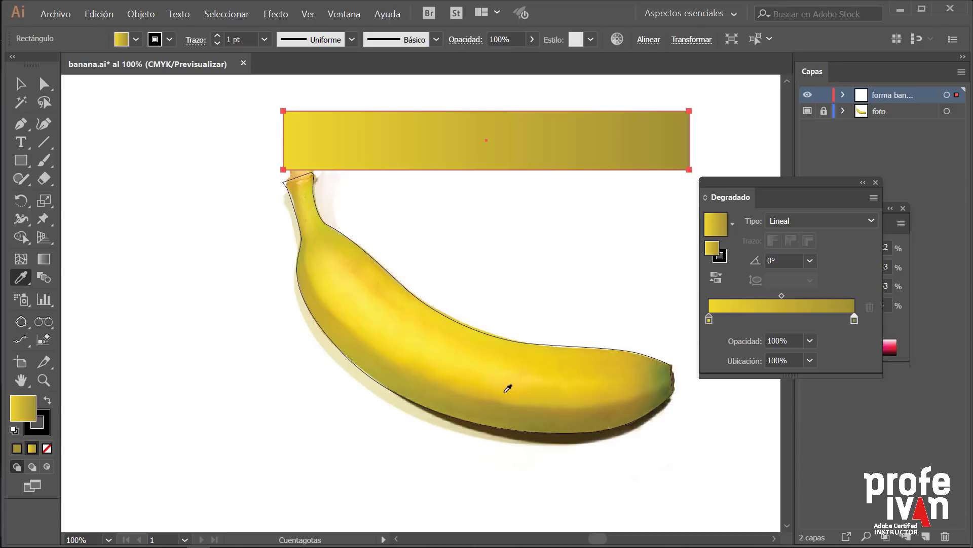
- Tighten the stops together and make the gradient run top to bottom at -90°
left_click(43, 258)
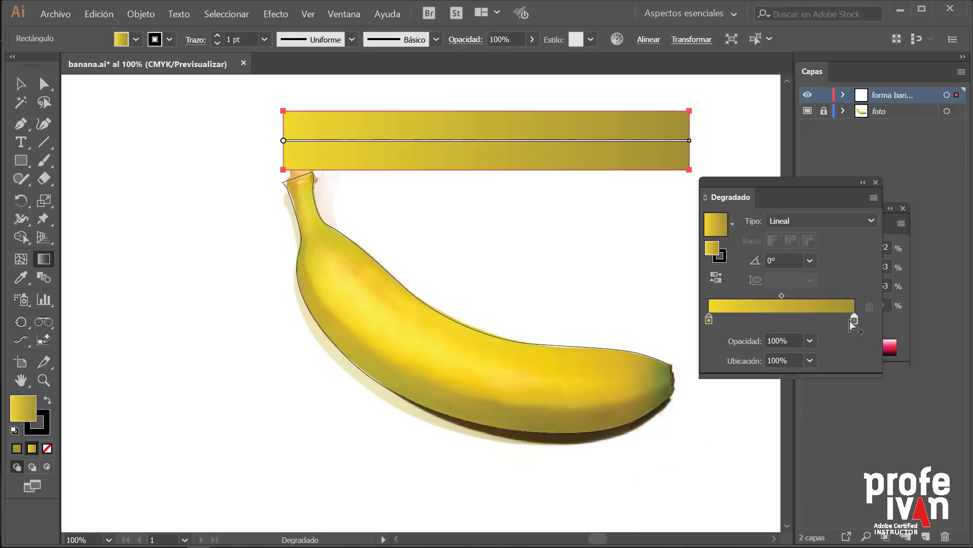
left_click_drag(854, 319, 803, 318)
left_click_drag(710, 319, 797, 319)
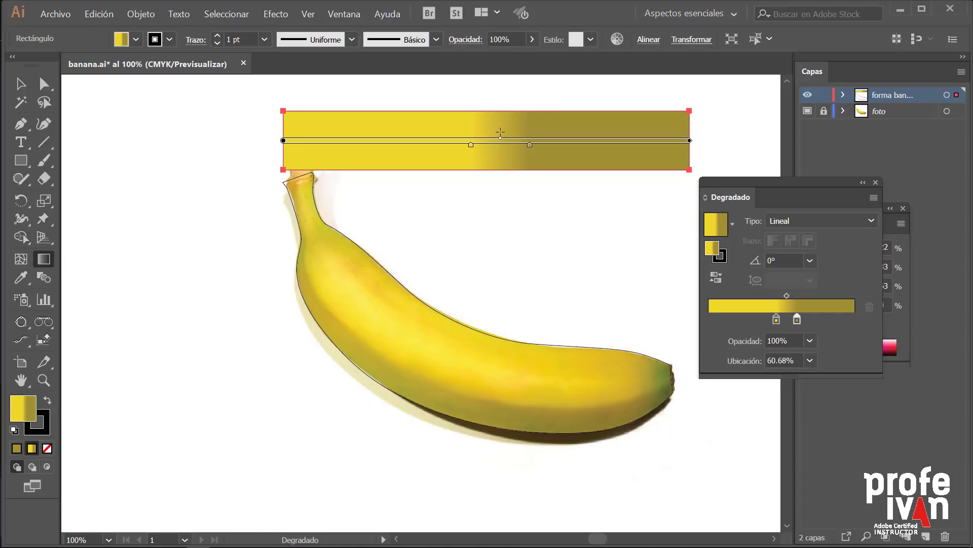
mouse_move(478, 117)
left_mouse_down()
mouse_move(479, 172)
mouse_move(490, 135)
left_mouse_up()
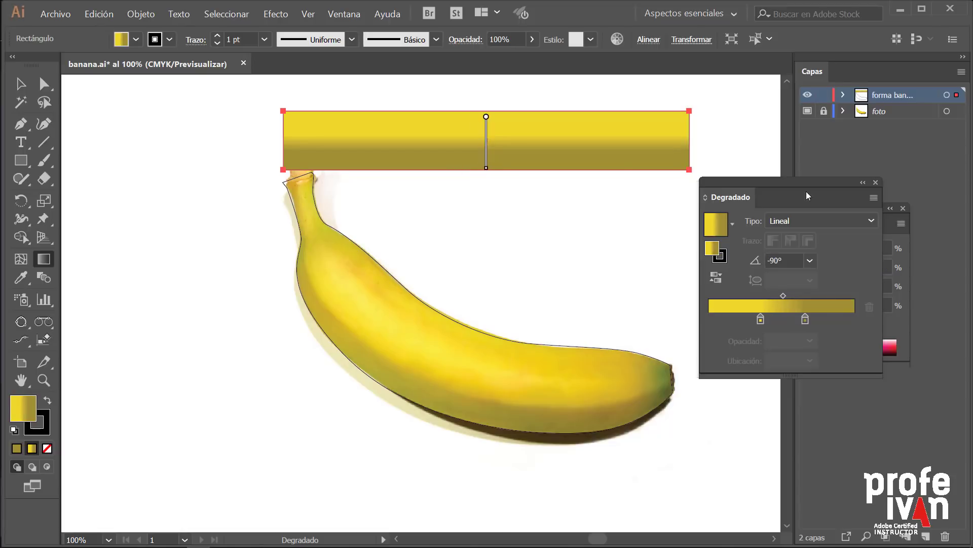
left_click(876, 182)
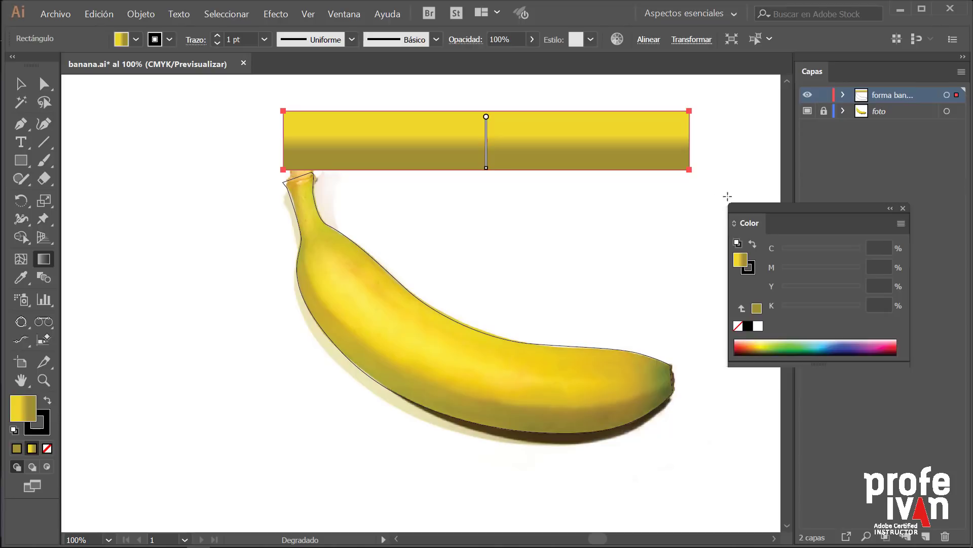
left_click(903, 208)
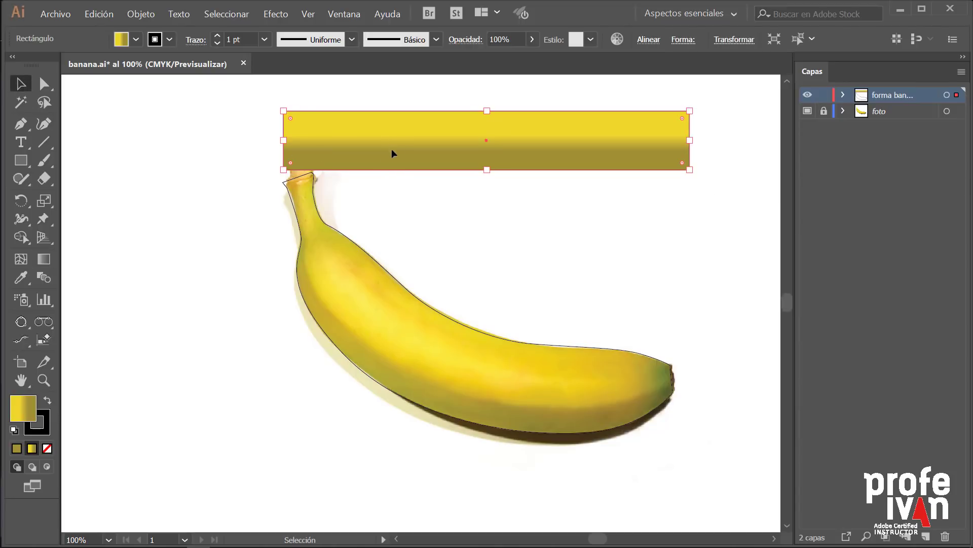
- Move the gradient rectangle down across the banana, previewing an arc warp without applying it
left_click_drag(391, 148, 309, 266)
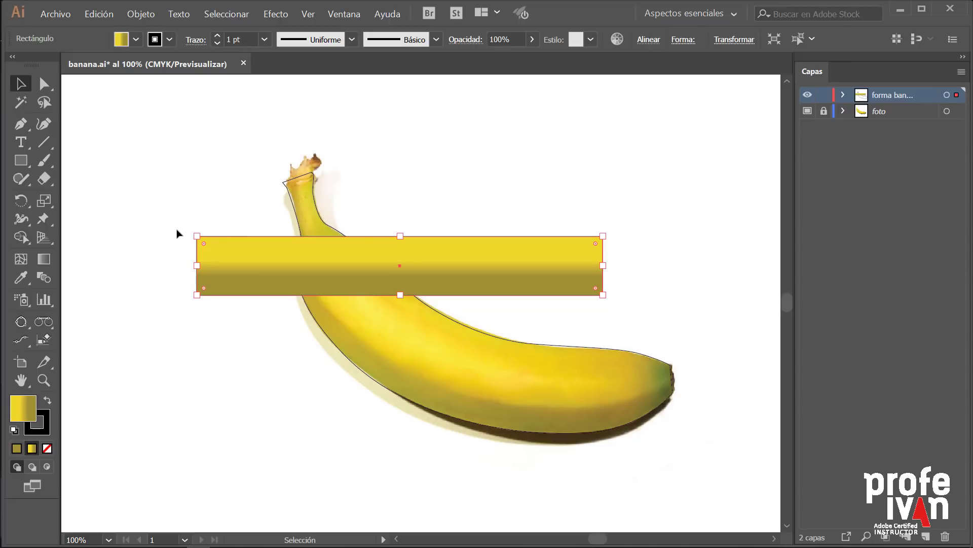
left_click(141, 16)
mouse_move(181, 330)
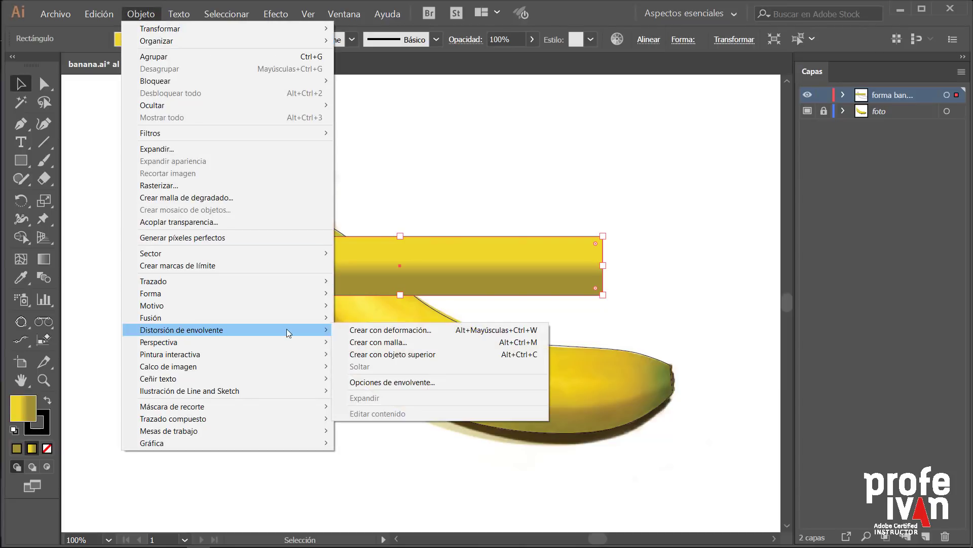
left_click(366, 330)
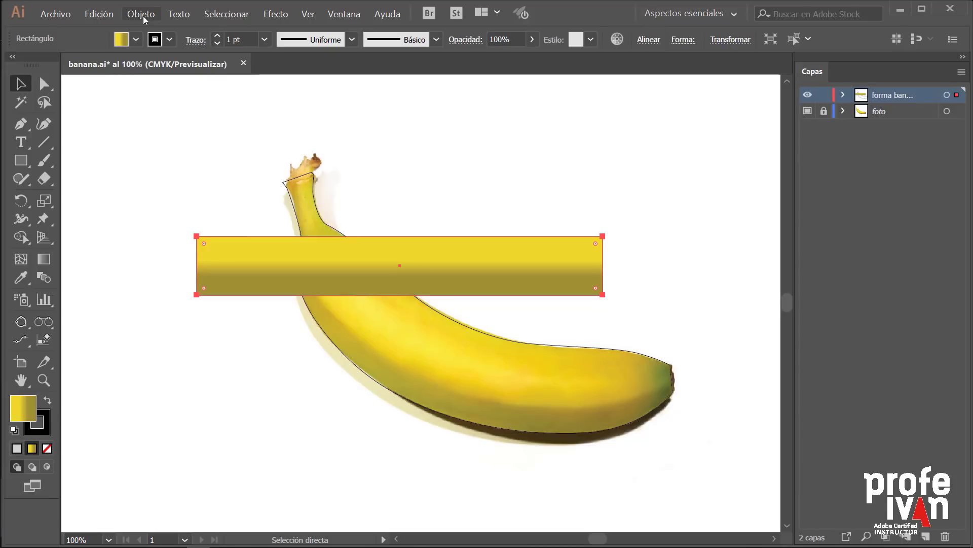
left_click(142, 14)
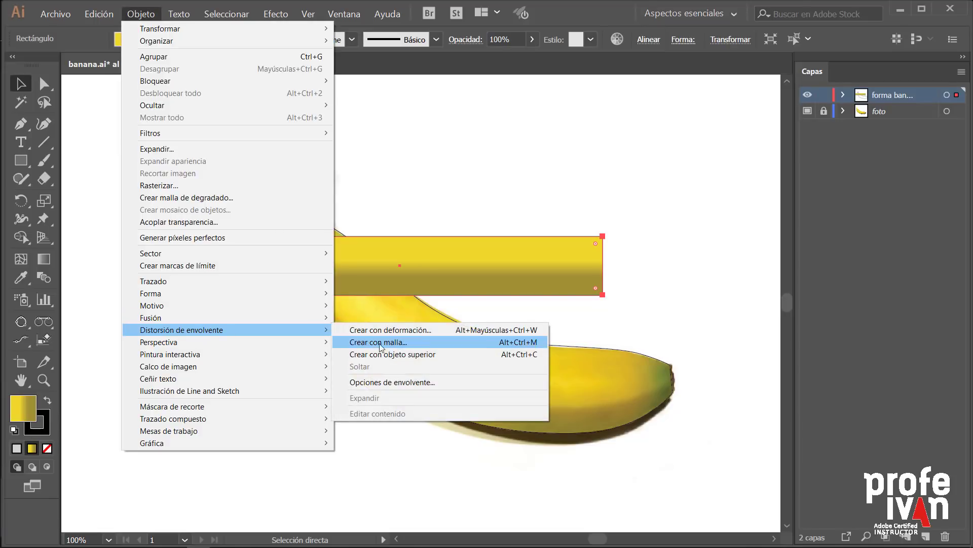
- Enable Distort Linear Gradient Fills in Envelope Options and stretch the rectangle taller
left_click(408, 380)
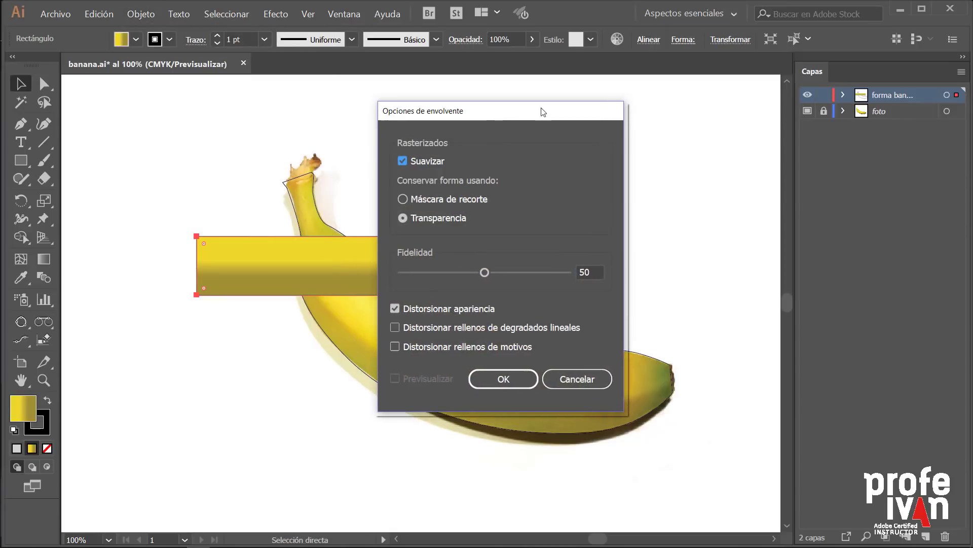
left_click_drag(491, 121, 701, 108)
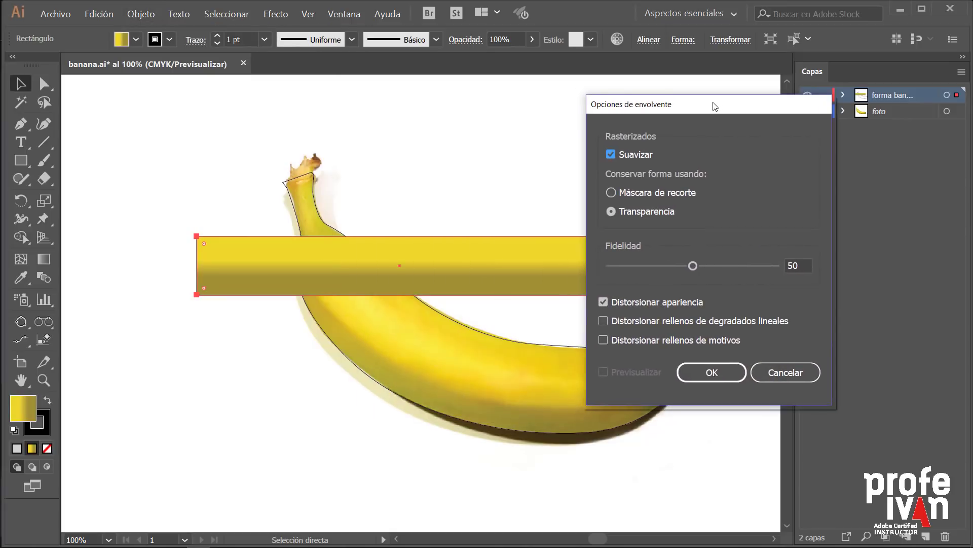
left_click(593, 317)
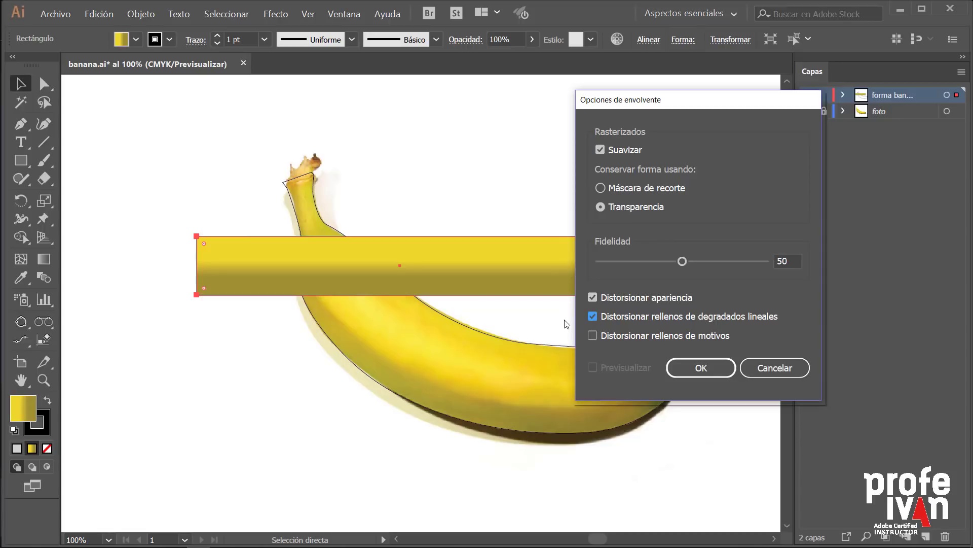
left_click(698, 369)
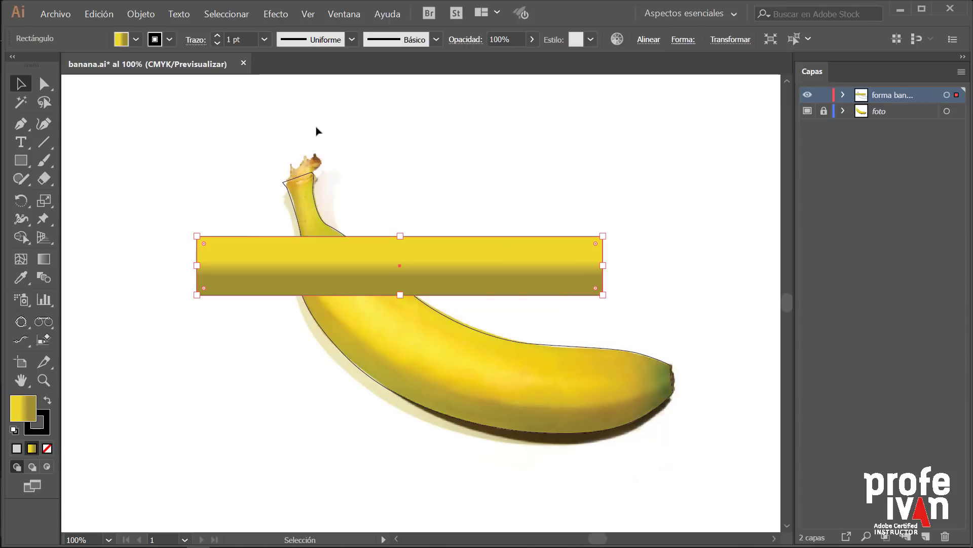
left_click_drag(400, 294, 391, 332)
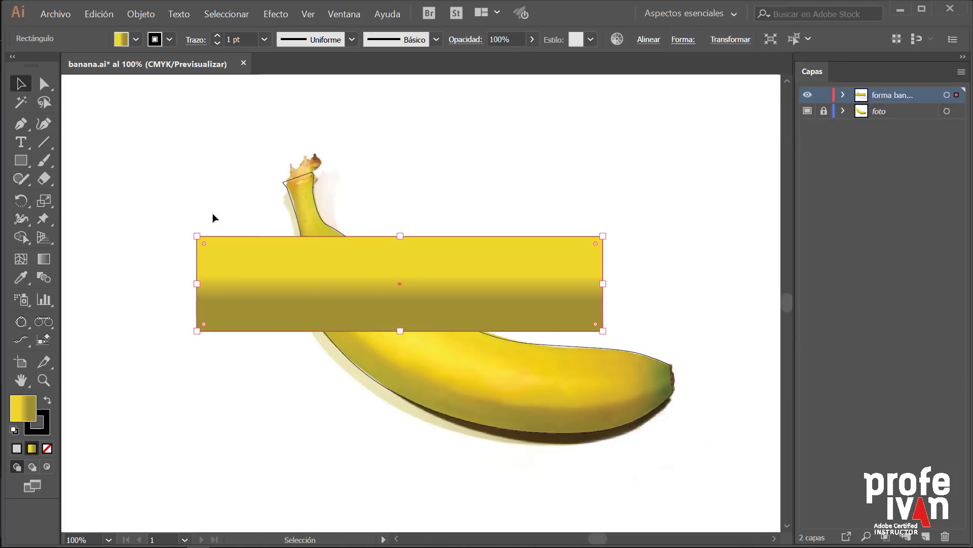
left_click(142, 13)
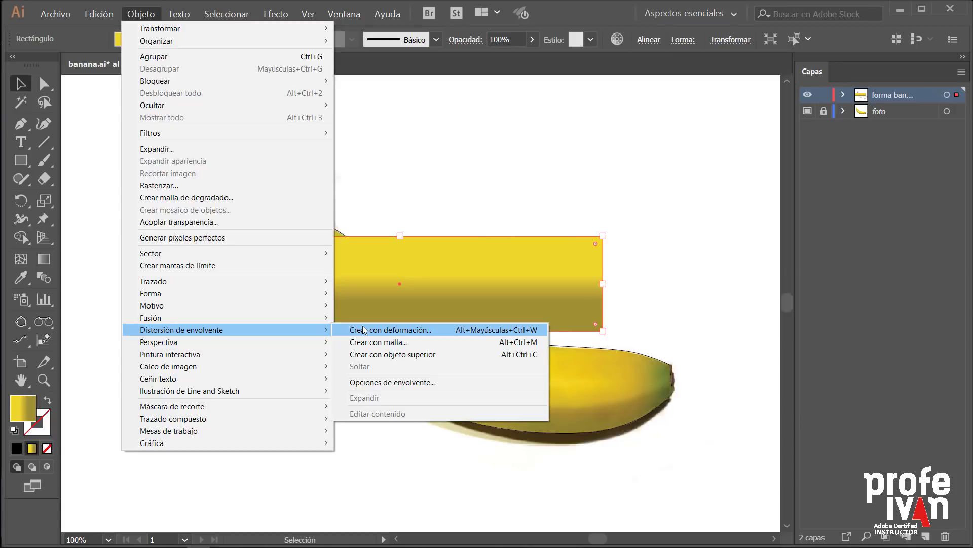
- Warp the rectangle into an Arc with -31% bend and shift it up and right
left_click(363, 330)
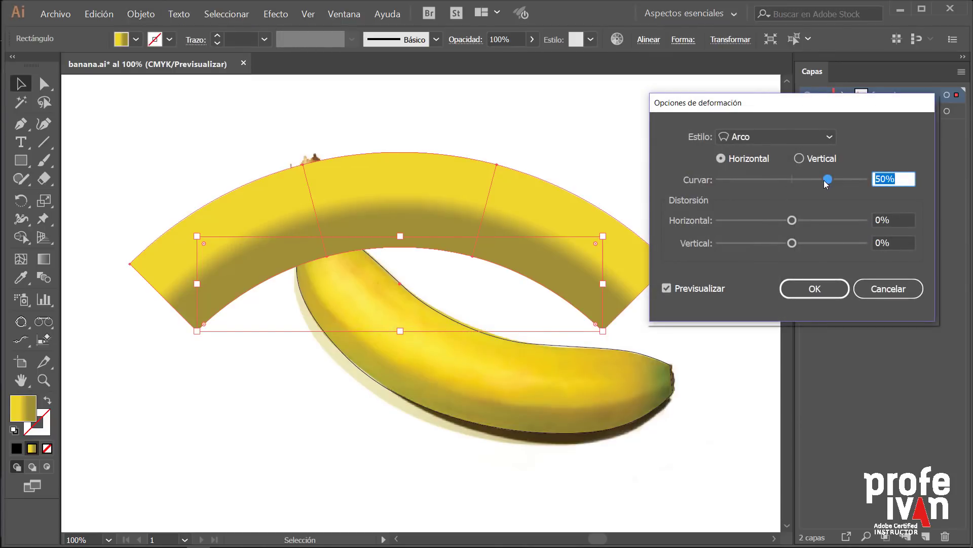
left_click_drag(827, 179, 772, 179)
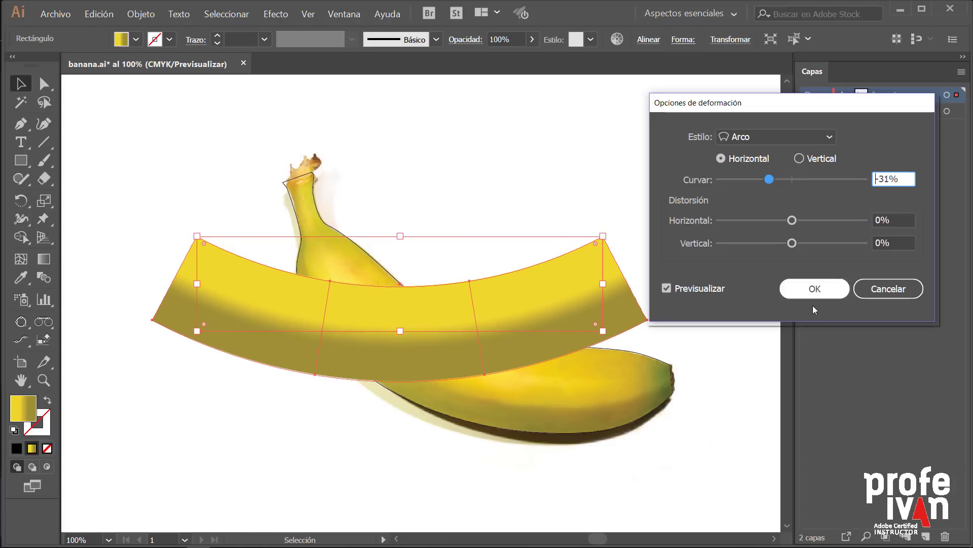
left_click(821, 292)
mouse_move(454, 321)
left_mouse_down()
mouse_move(554, 302)
mouse_move(517, 302)
left_mouse_up()
- Rotate the arced shape to follow the banana's diagonal angle
key("r")
left_click(302, 240)
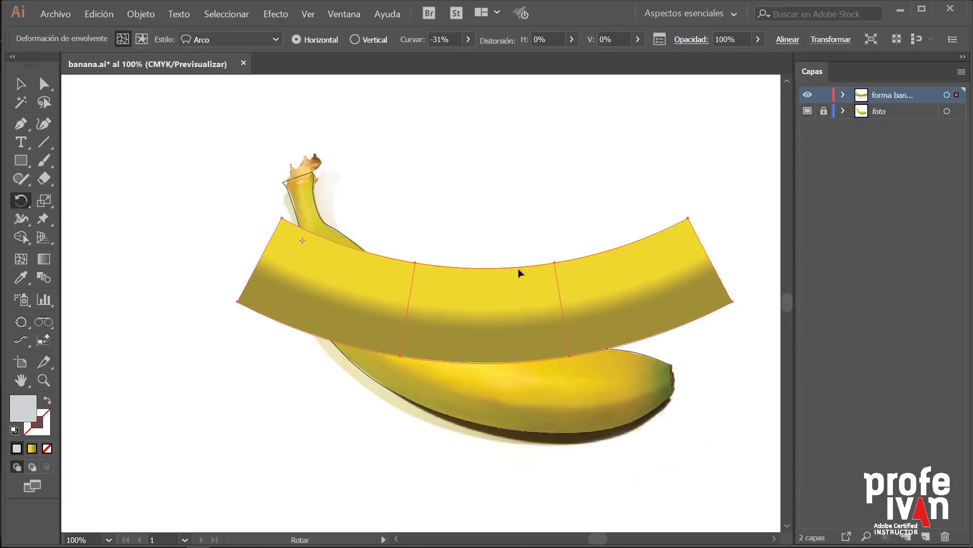
mouse_move(583, 281)
left_mouse_down()
mouse_move(556, 351)
mouse_move(540, 361)
left_mouse_up()
- Nudge the warped shape up-right onto the photographed banana and pan the view left
left_click(22, 85)
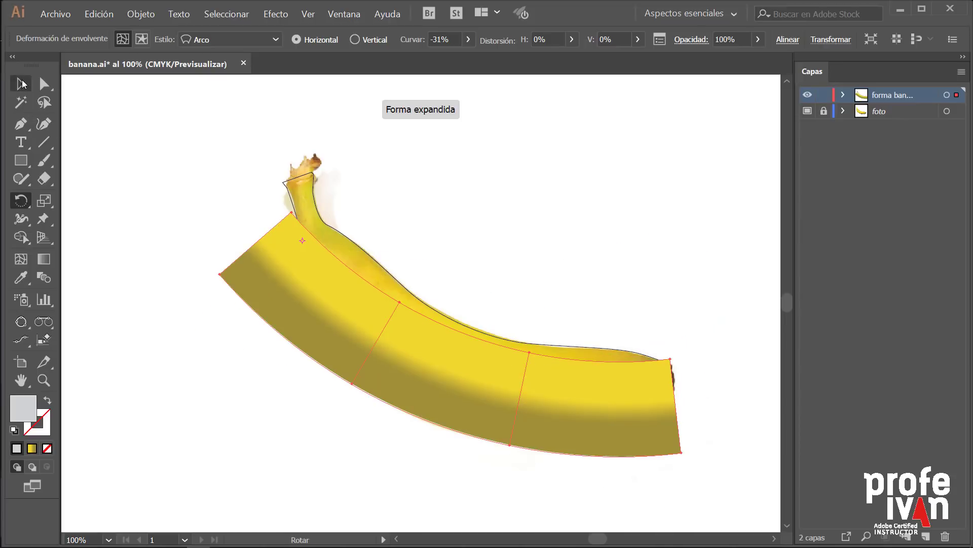
mouse_move(376, 330)
left_mouse_down()
mouse_move(394, 307)
mouse_move(382, 309)
mouse_move(383, 327)
left_mouse_up()
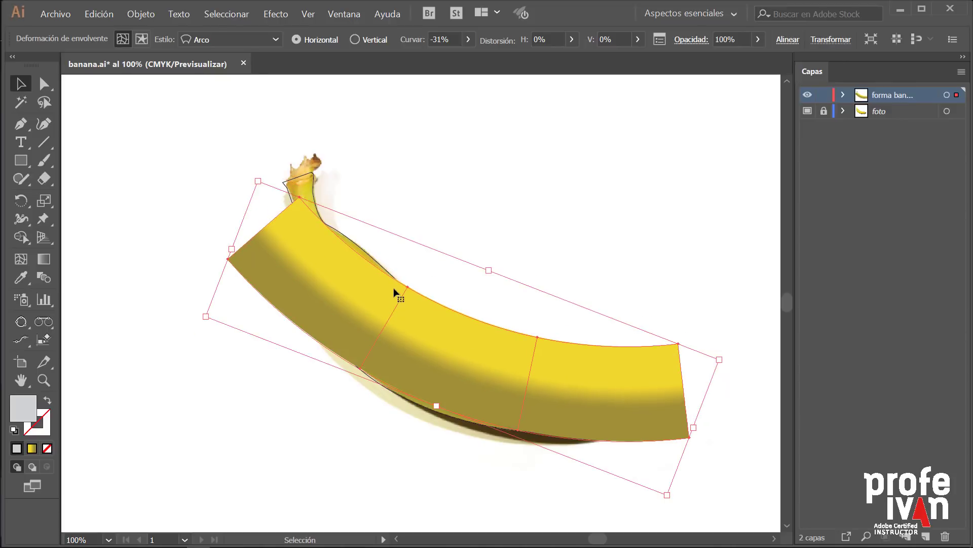
key("space")
left_click_drag(467, 240, 313, 209)
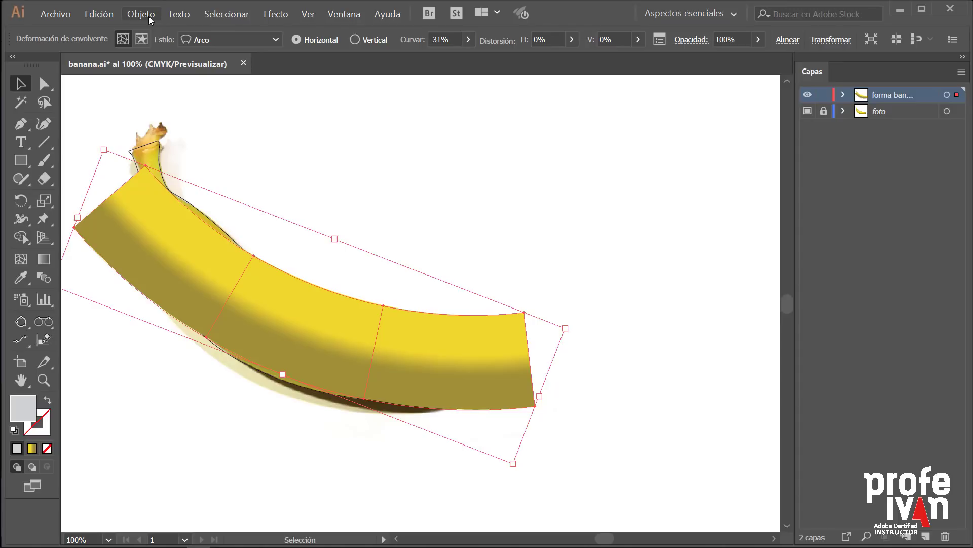
left_click(150, 20)
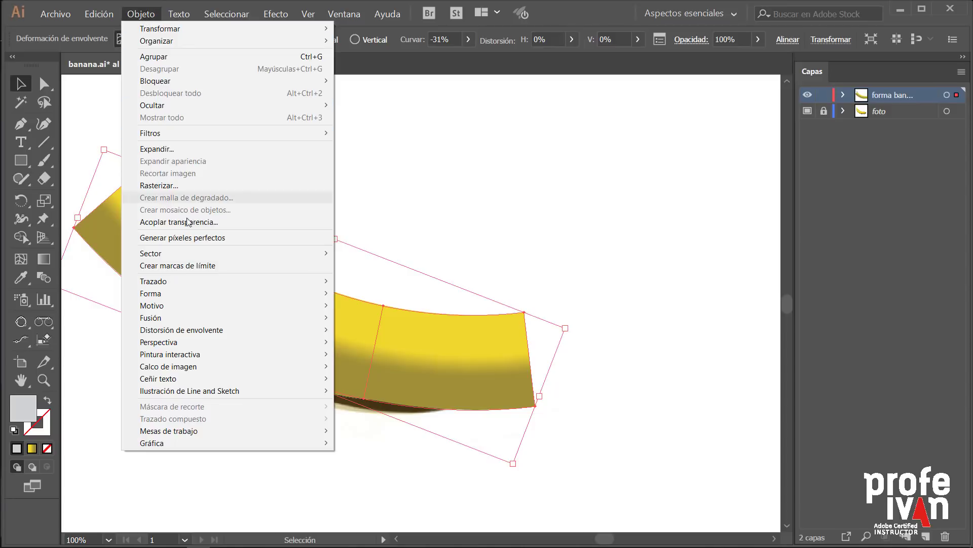
mouse_move(181, 331)
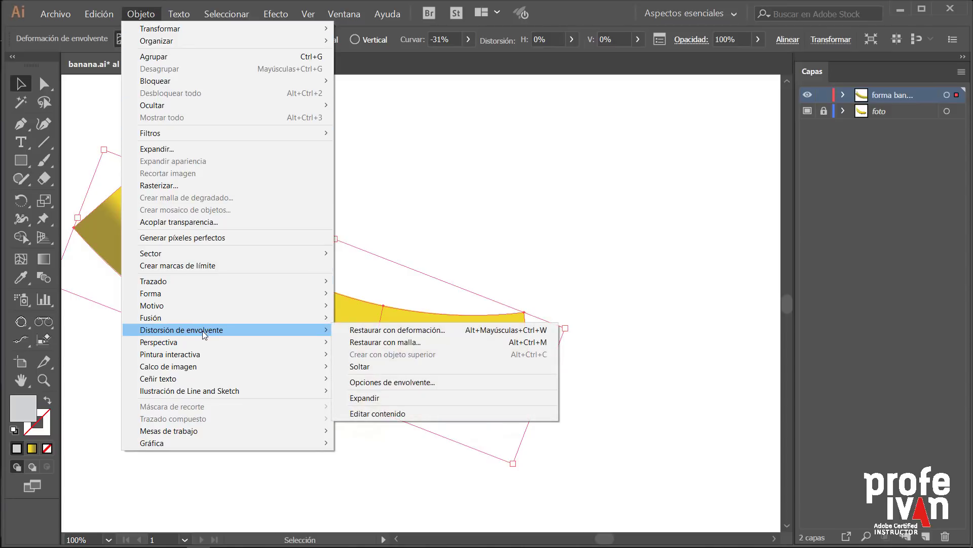
left_click(388, 366)
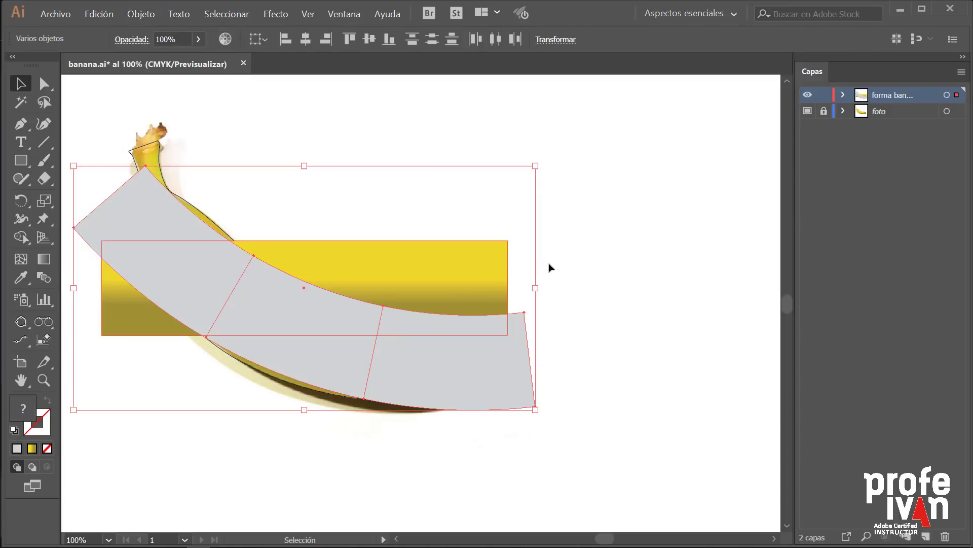
left_click(535, 274)
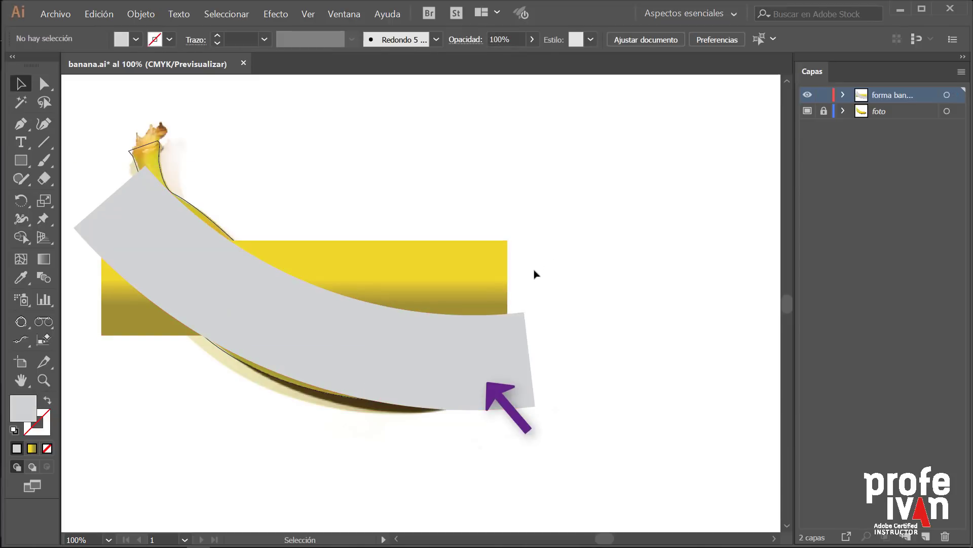
left_click(518, 338)
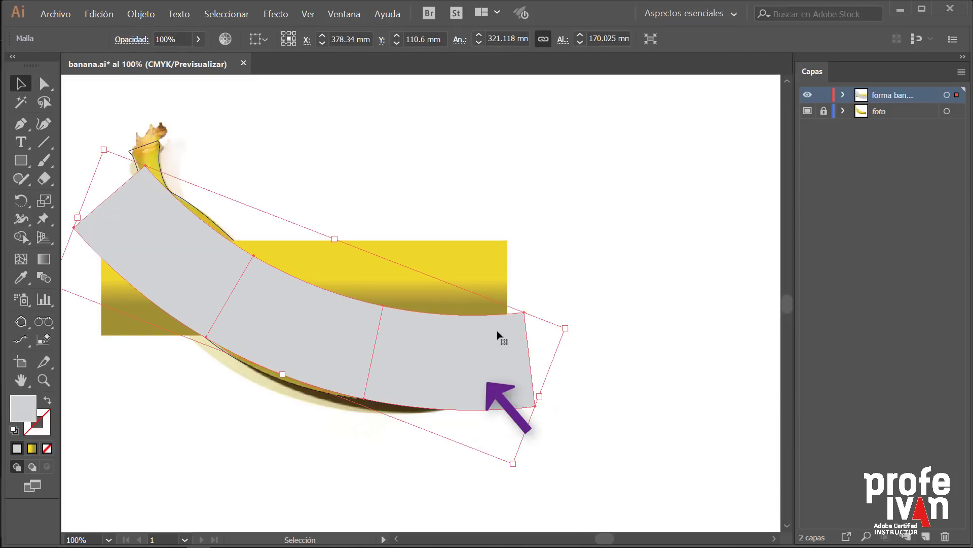
left_click(489, 272)
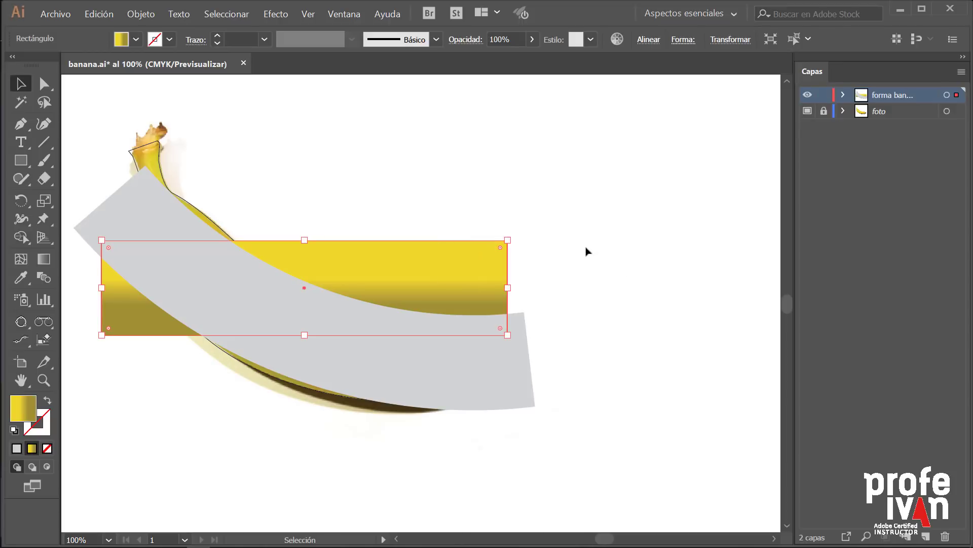
left_click(104, 17)
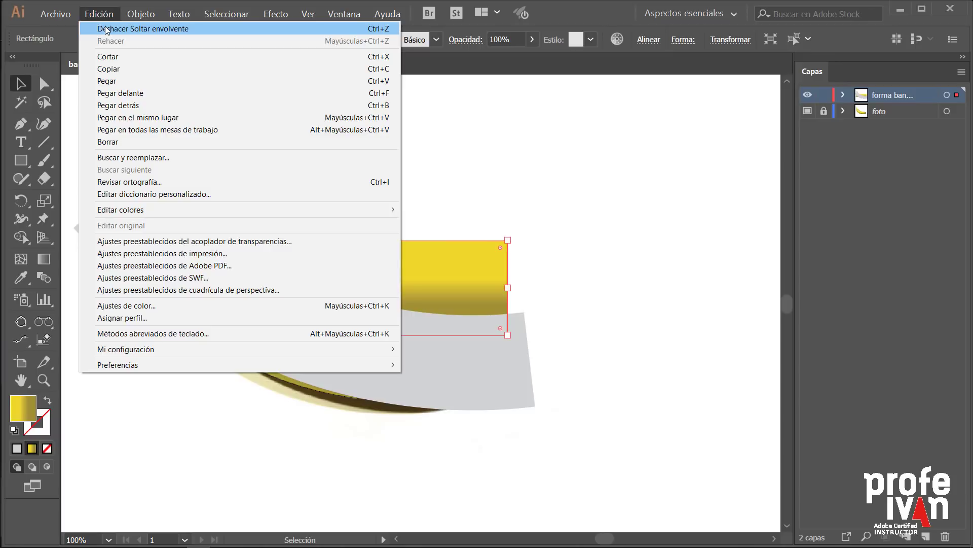
left_click(107, 29)
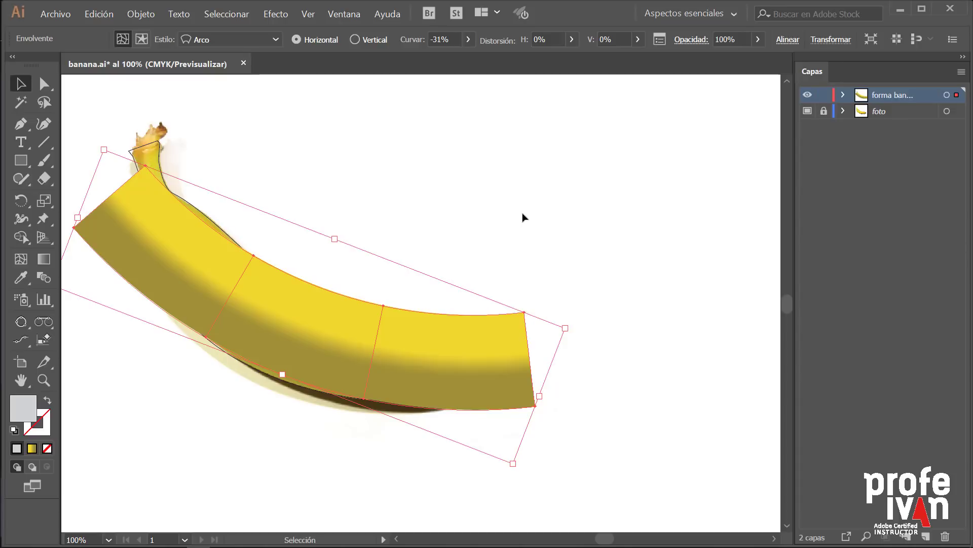
left_click(141, 14)
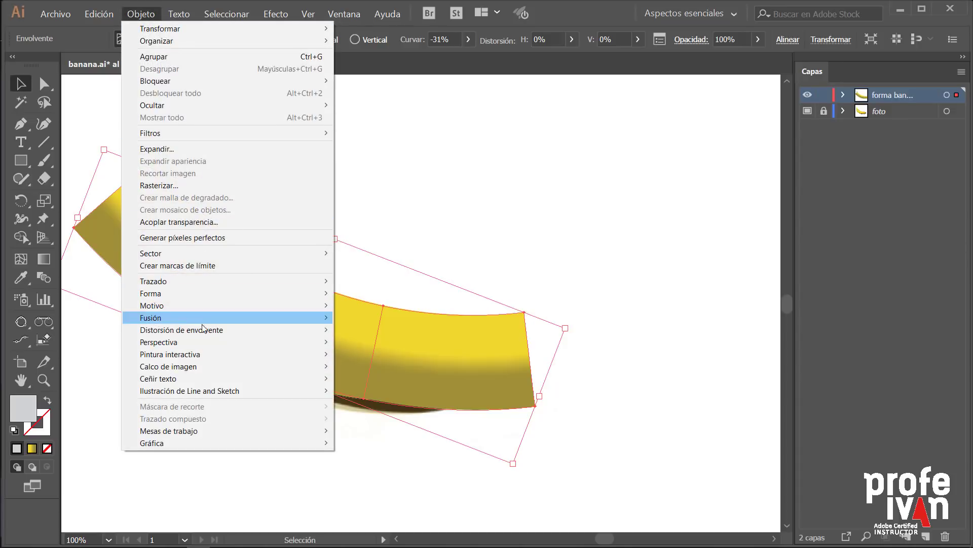
mouse_move(181, 330)
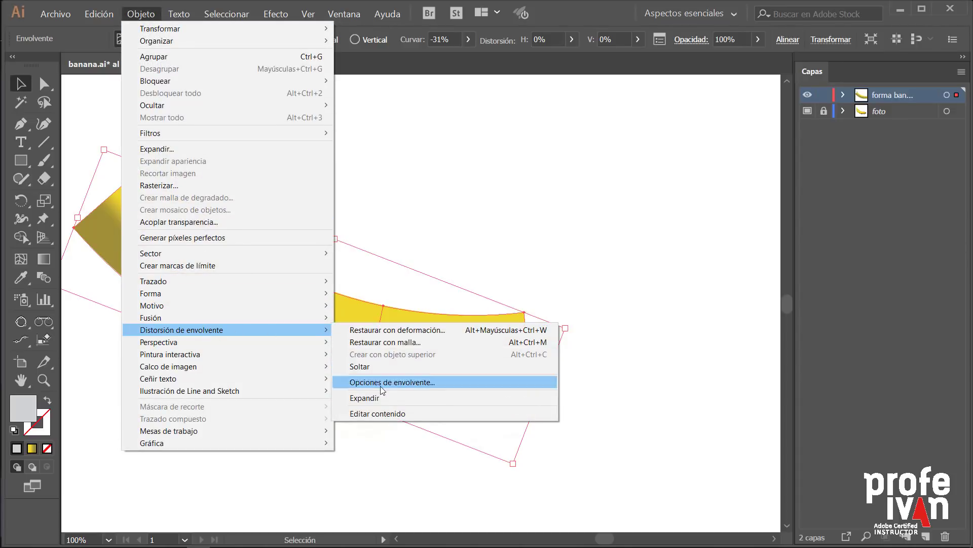
- Expand the banana envelope and reveal the nested <Grupo>, <Recortar grupo>, clipping path and mesh in Capas
left_click(378, 397)
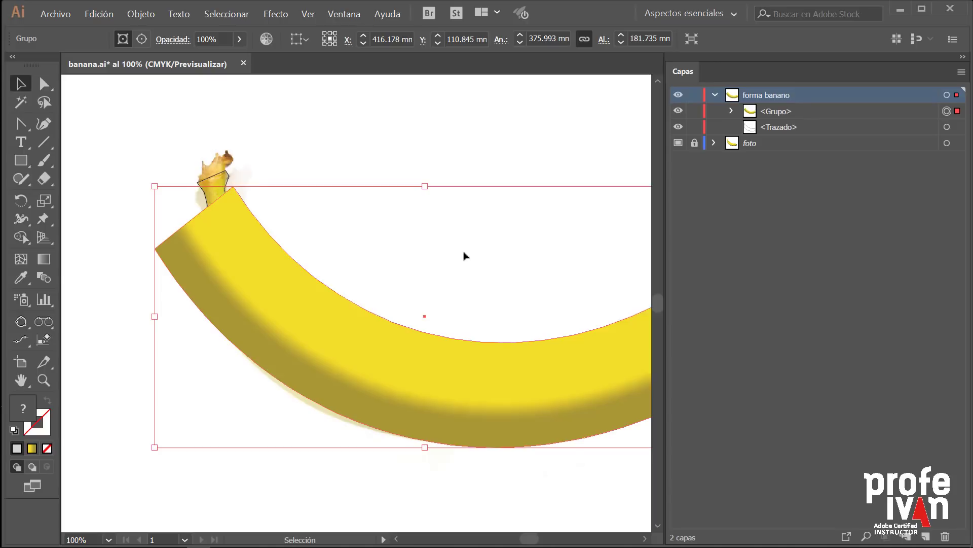
key("ctrl+shift+b")
key("ctrl+shift+b")
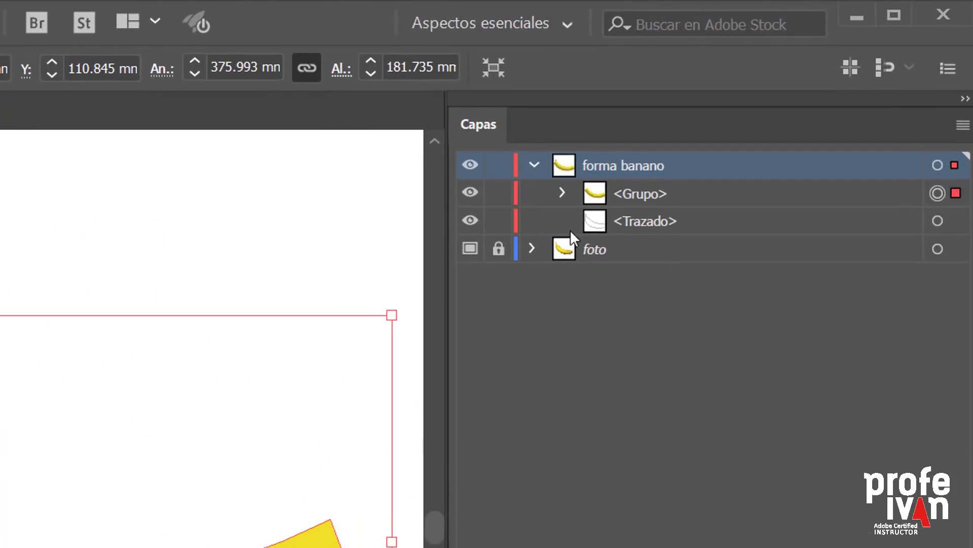
left_click(659, 193)
left_click(563, 192)
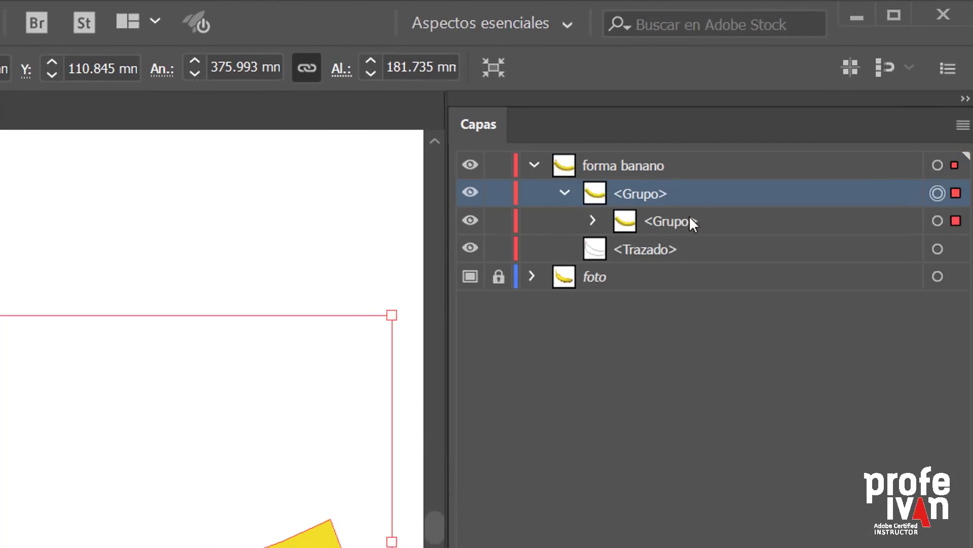
left_click(697, 221)
left_click(593, 221)
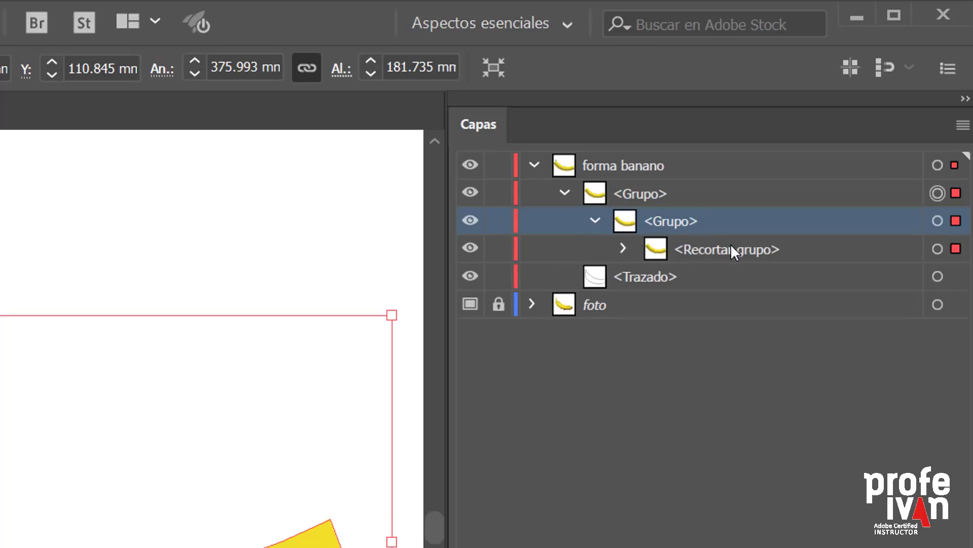
left_click(626, 248)
left_click(766, 249)
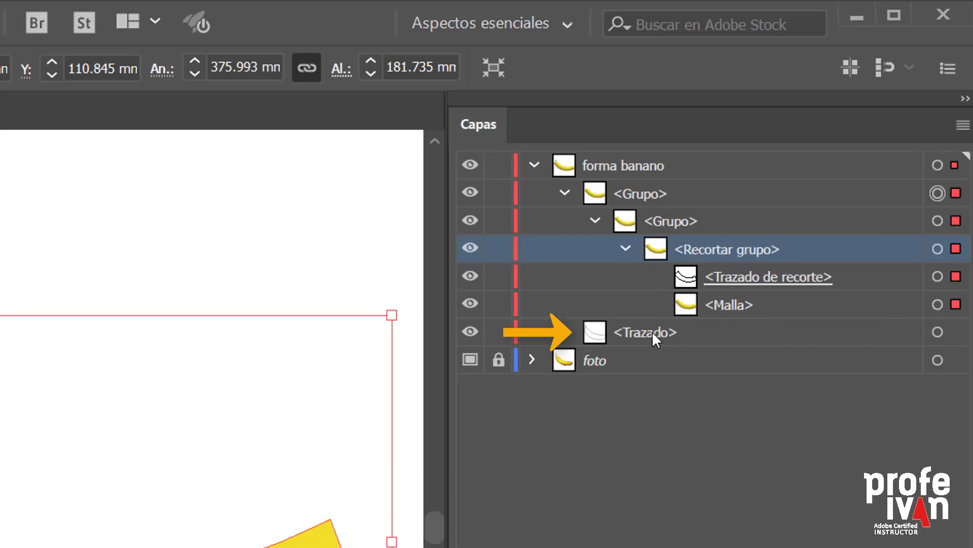
- Move <Trazado> and <Malla> above <Grupo> in forma banano, then select the leftover group
left_click_drag(652, 331, 642, 173)
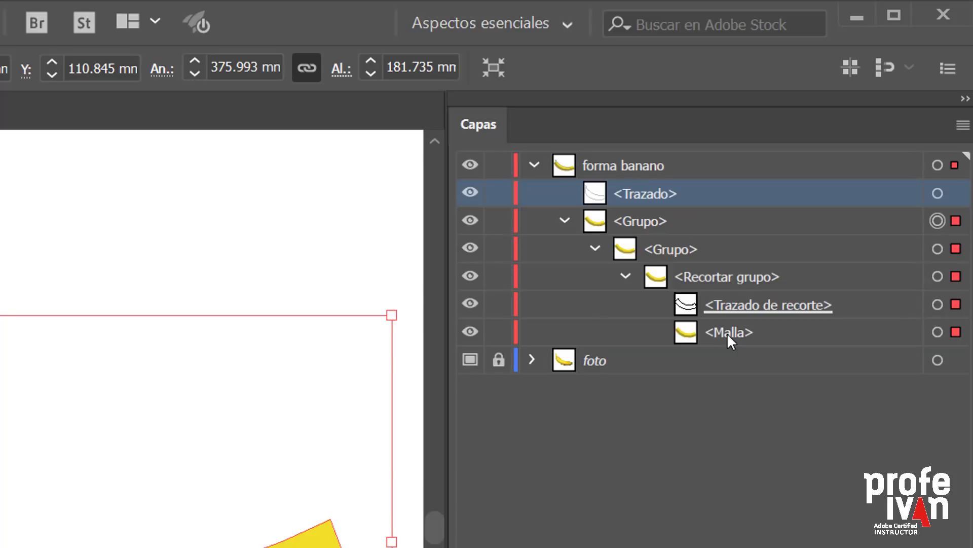
left_click_drag(728, 333, 721, 205)
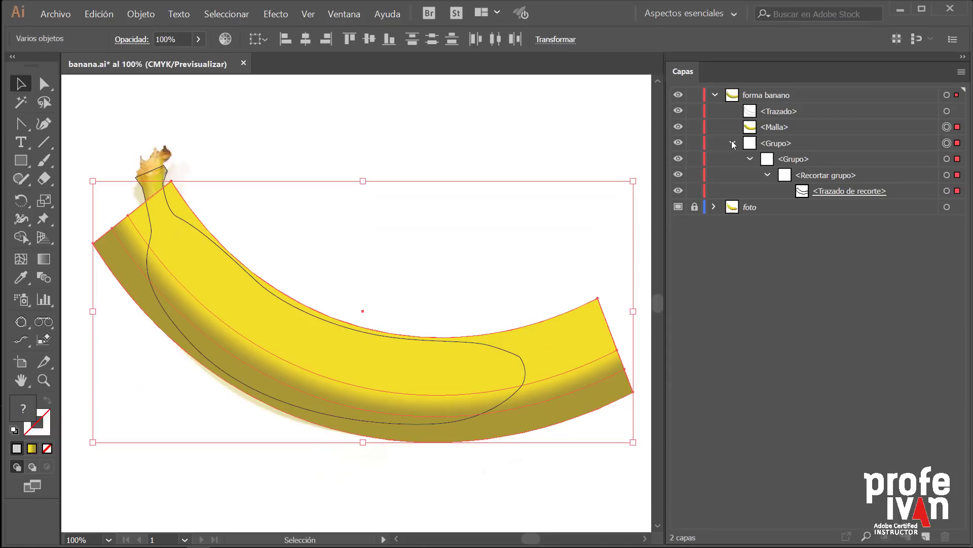
left_click(733, 144)
left_click(785, 145)
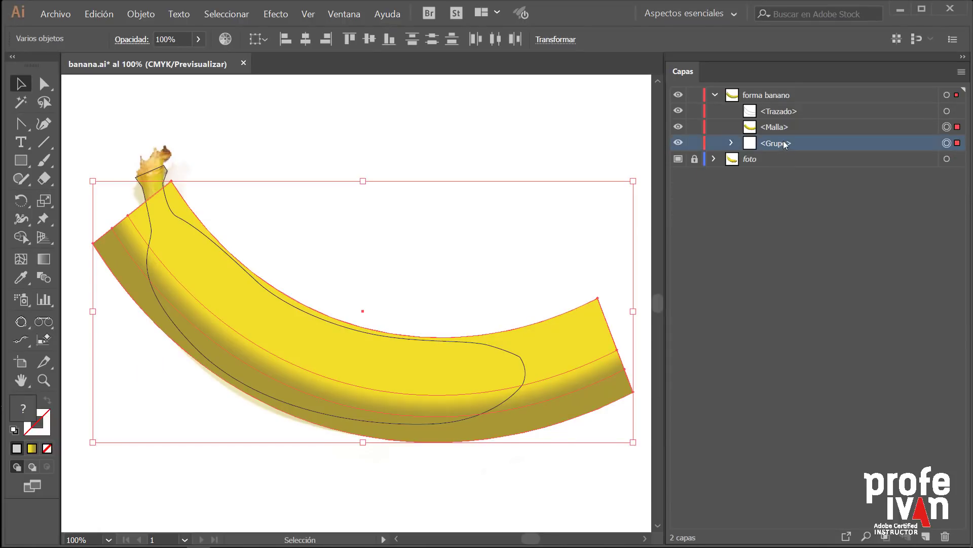
- Delete the empty <Grupo> and clip the mesh with the banana outline using Crear máscara de recorte
key("ctrl+z")
key("ctrl+a")
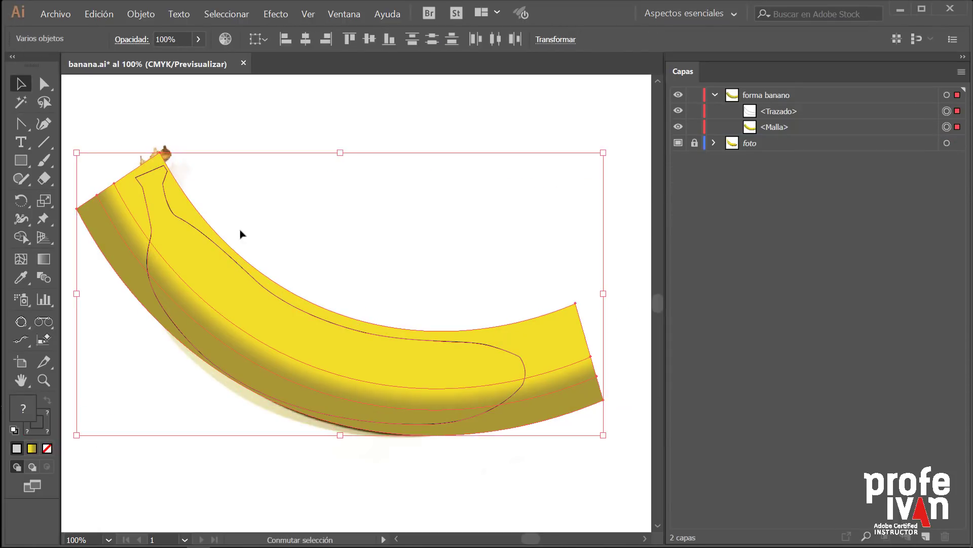
right_click(214, 242)
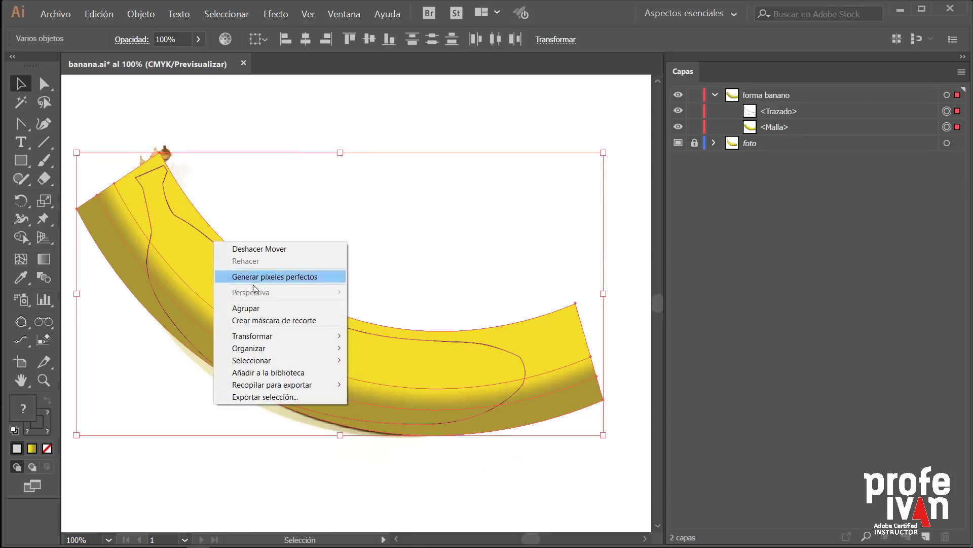
left_click(268, 320)
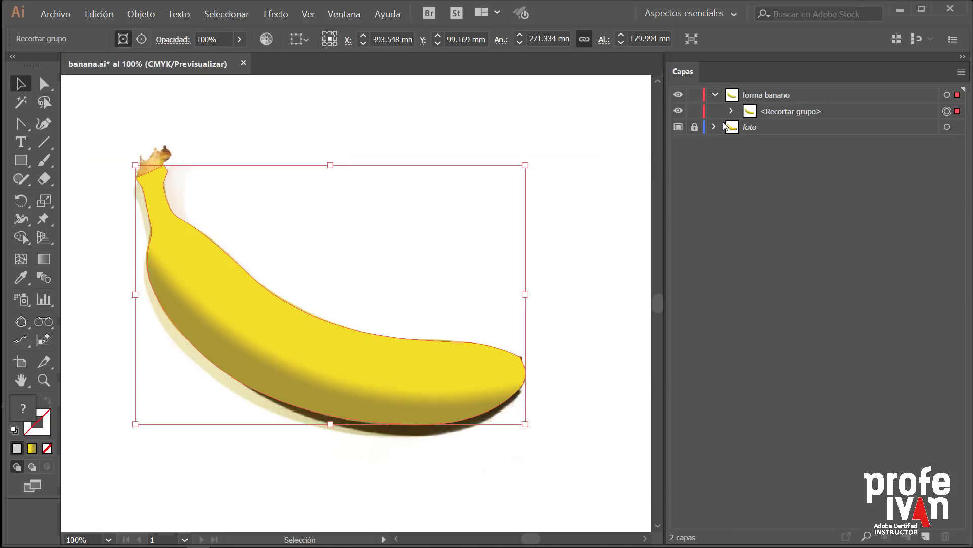
left_click(732, 112)
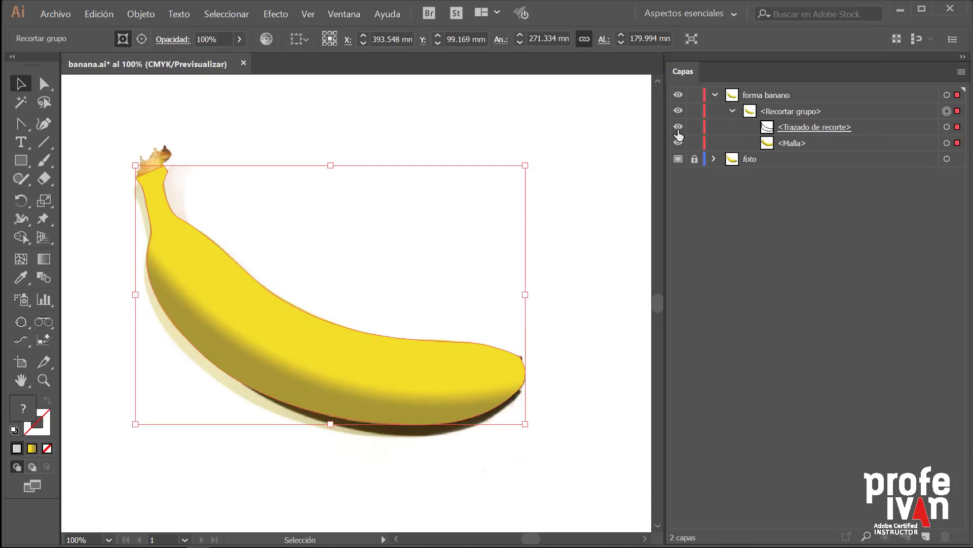
- Lock <Trazado de recorte>, select <Malla>, collapse the Capas panel, and open the Ventana menu
left_click(695, 127)
left_click(794, 144)
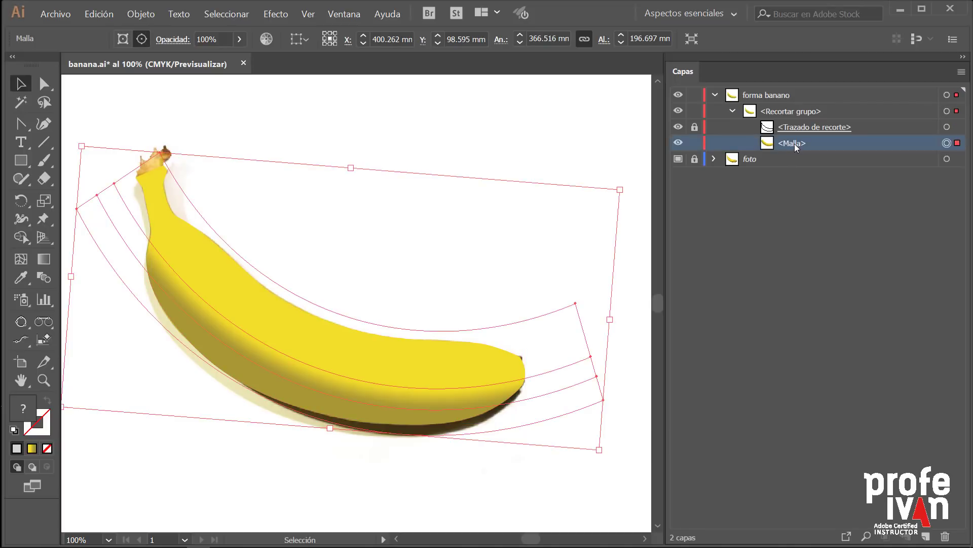
left_click(963, 57)
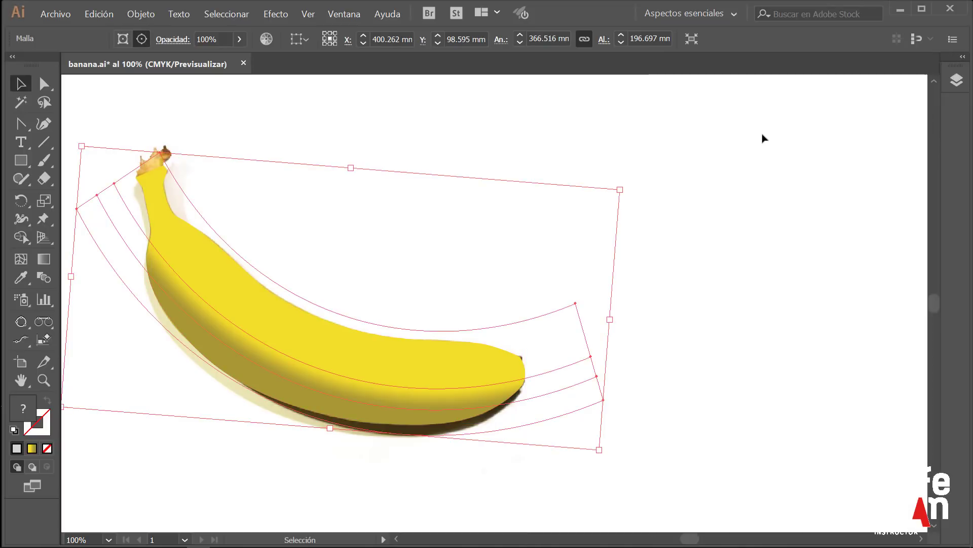
left_click(23, 259)
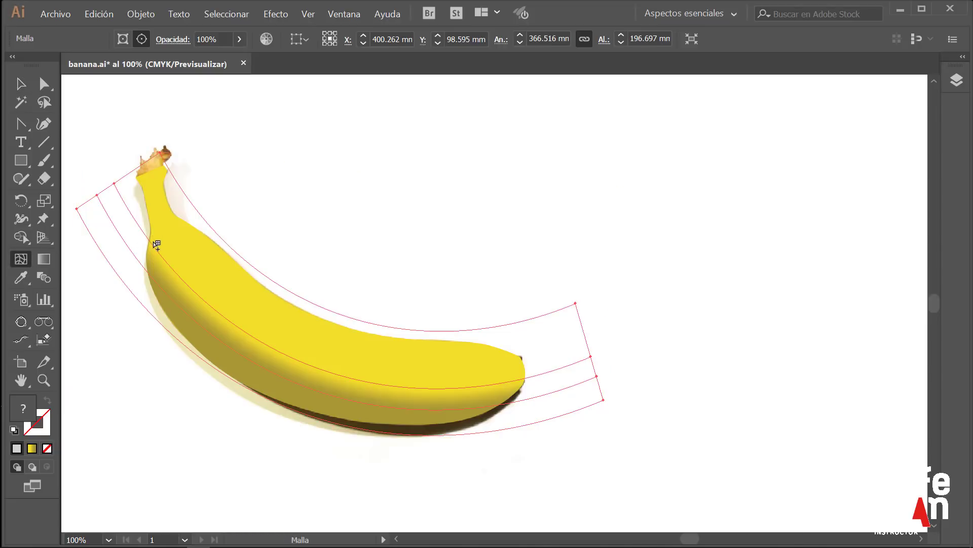
key("v")
left_click(344, 14)
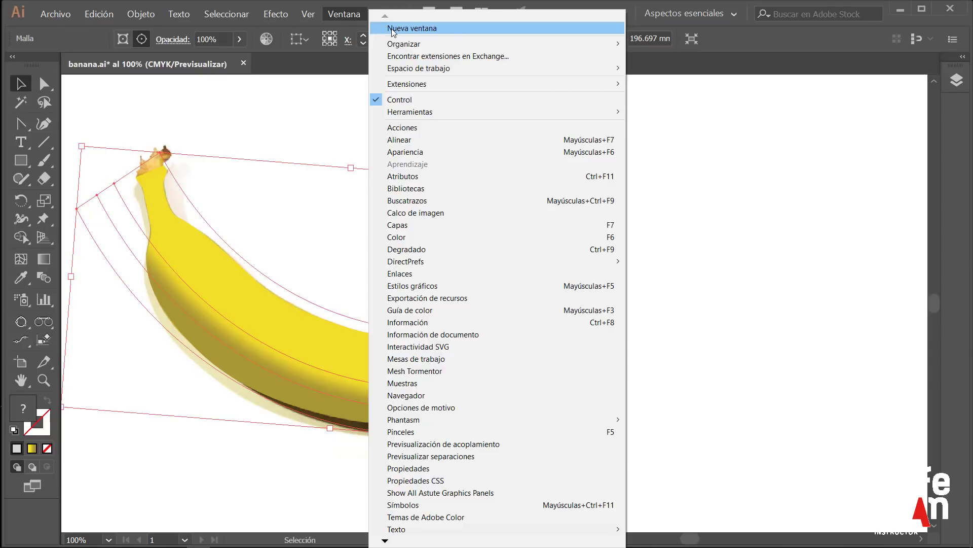
- Open a second banana.ai window with Nueva ventana and tile both windows vertically
left_click(392, 29)
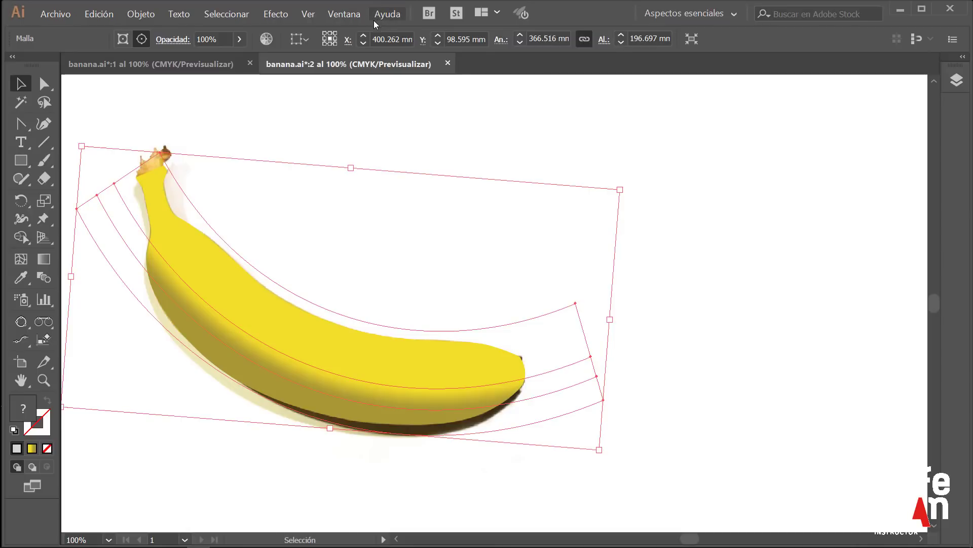
left_click(211, 62)
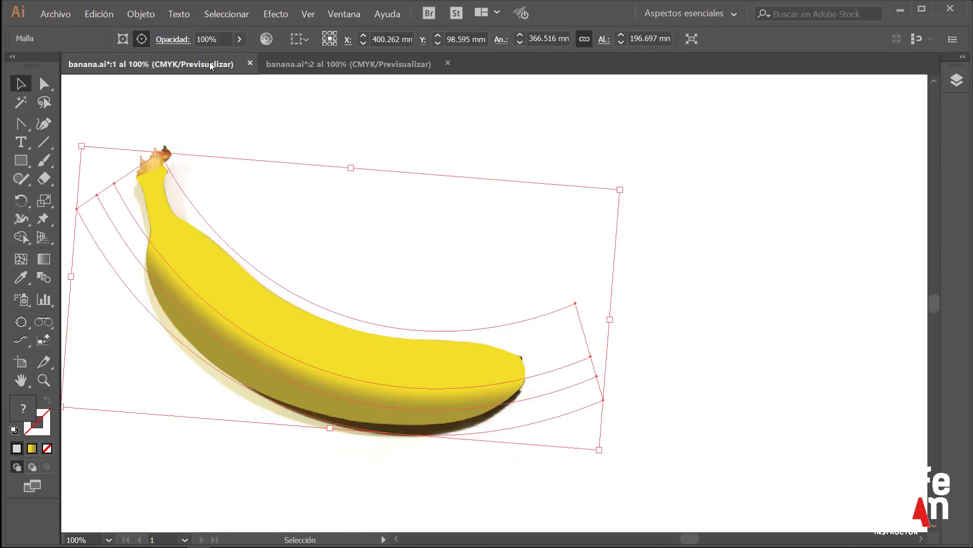
left_click(293, 63)
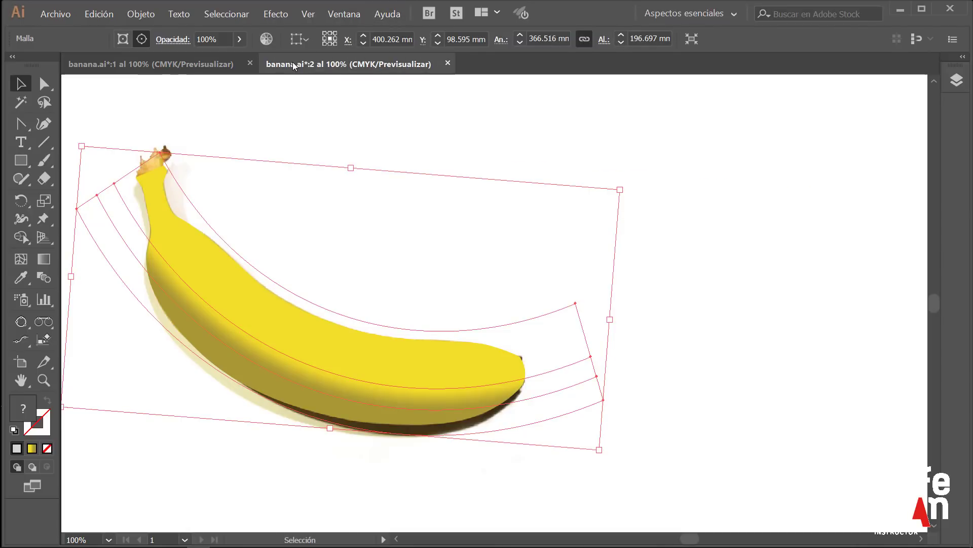
left_click(497, 13)
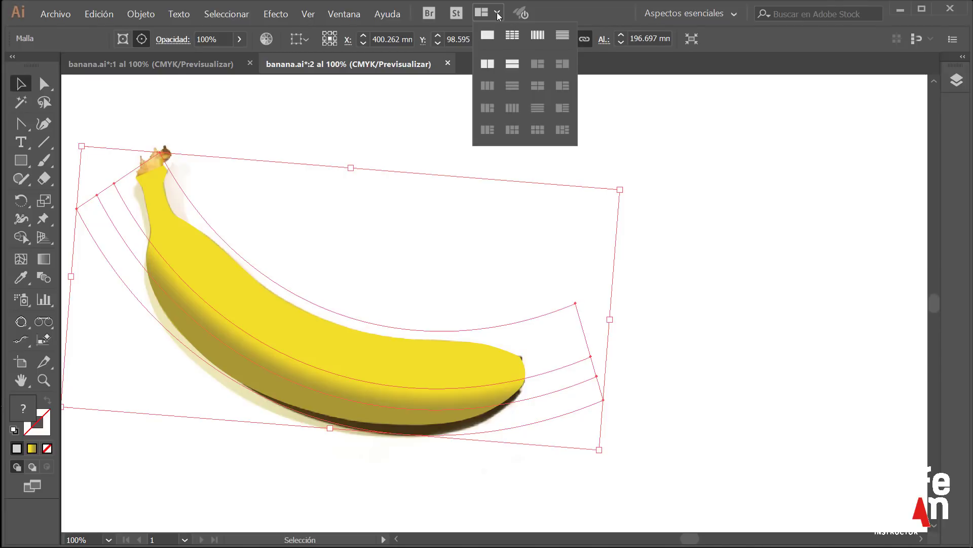
left_click(486, 64)
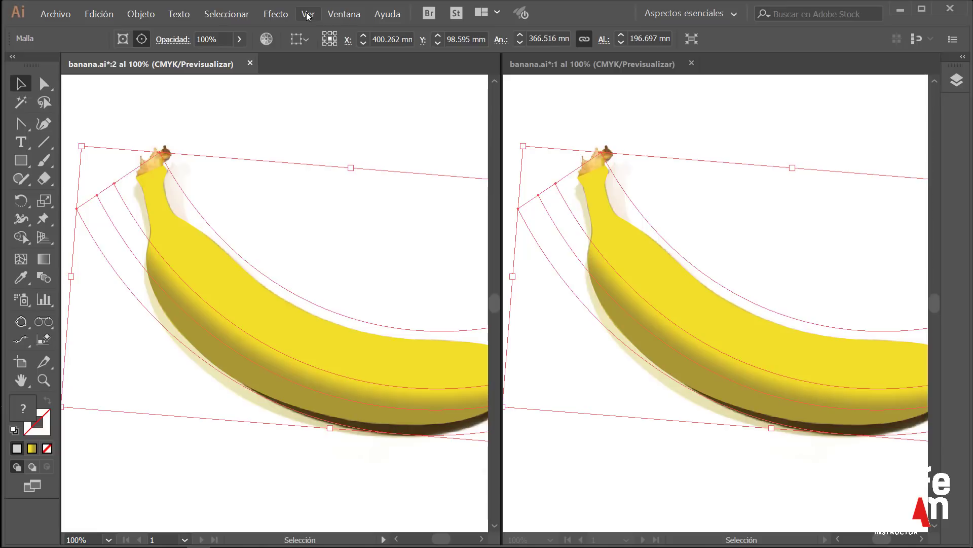
- Switch the left window to Contornear outline view and deselect the banana mesh
left_click(308, 16)
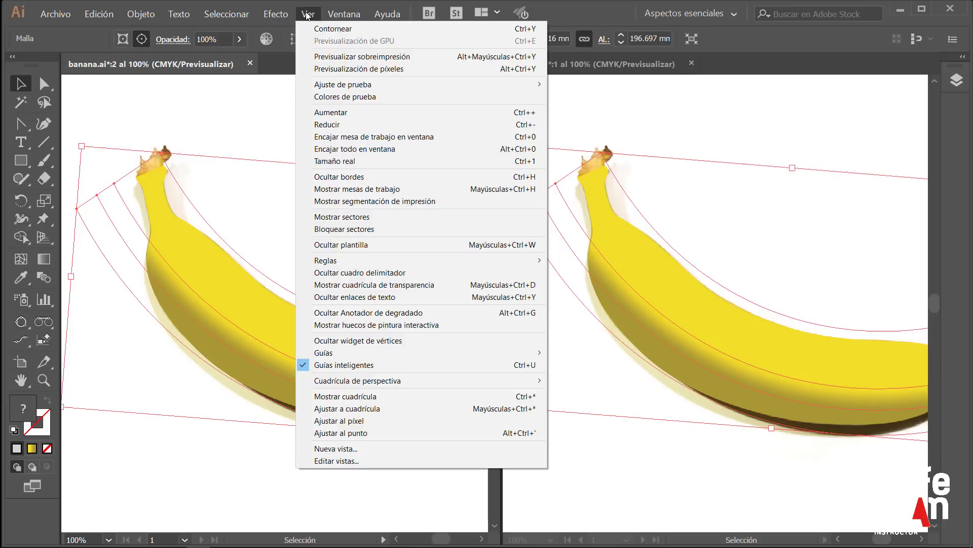
left_click(313, 28)
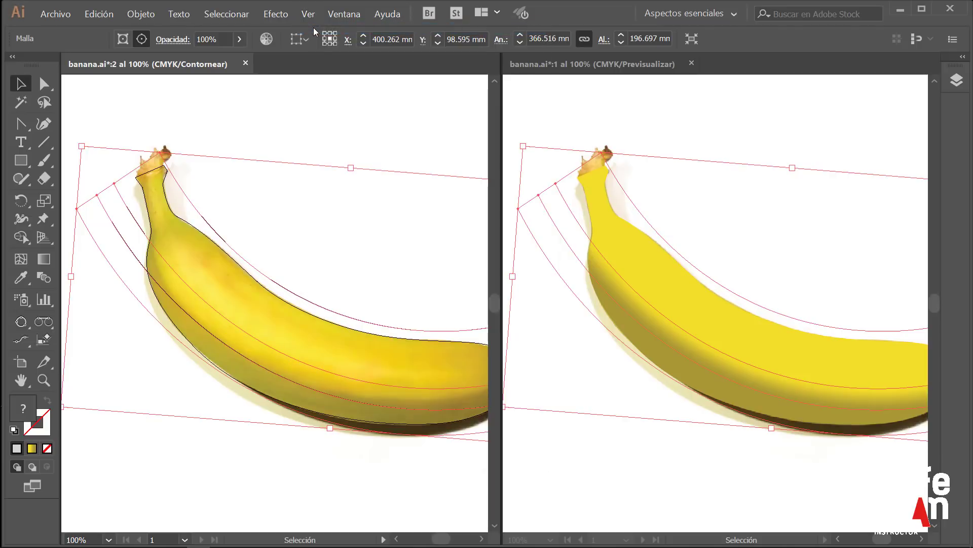
left_click(44, 84)
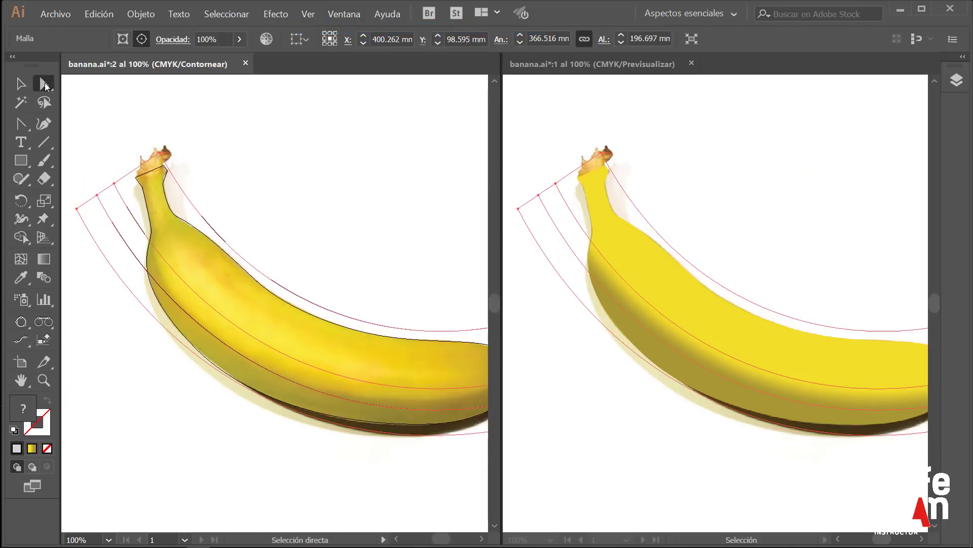
left_click(175, 152)
left_click(21, 83)
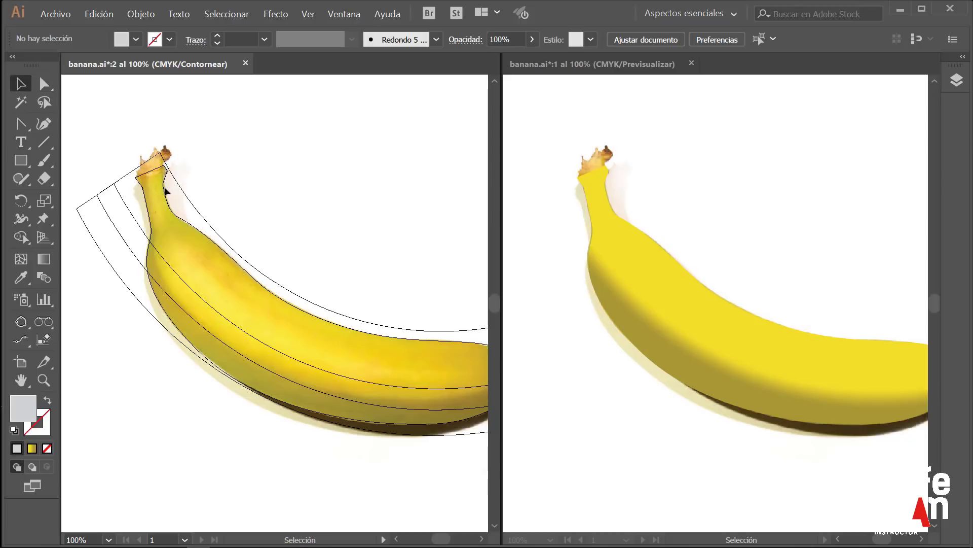
left_click(27, 259)
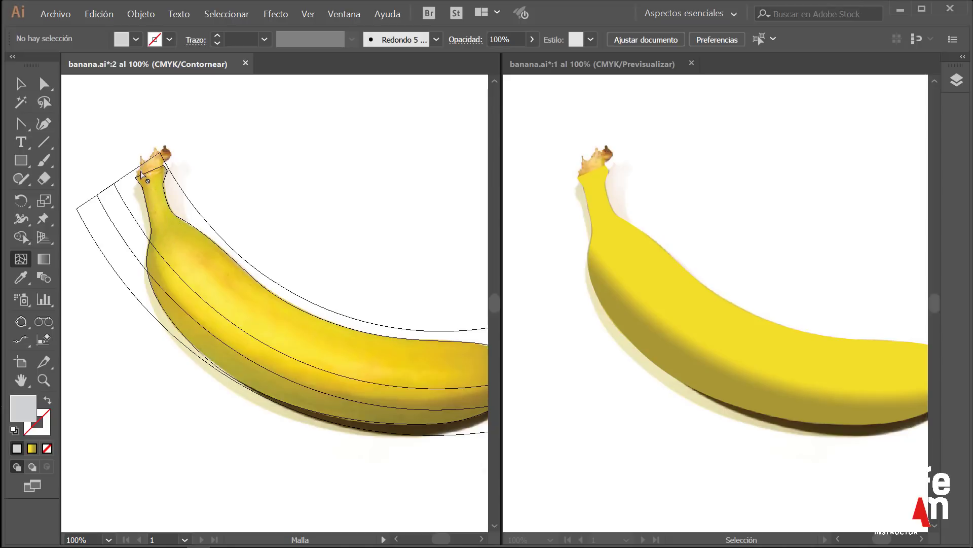
- Select the banana mesh, undo a trial eyedropper sample, and add a mesh point on its upper curve
left_click(145, 171)
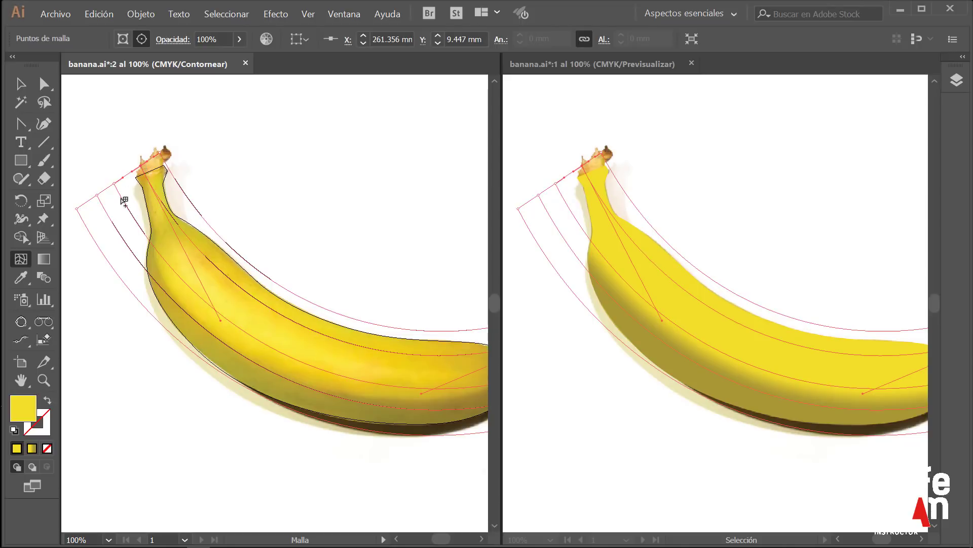
left_click(26, 278)
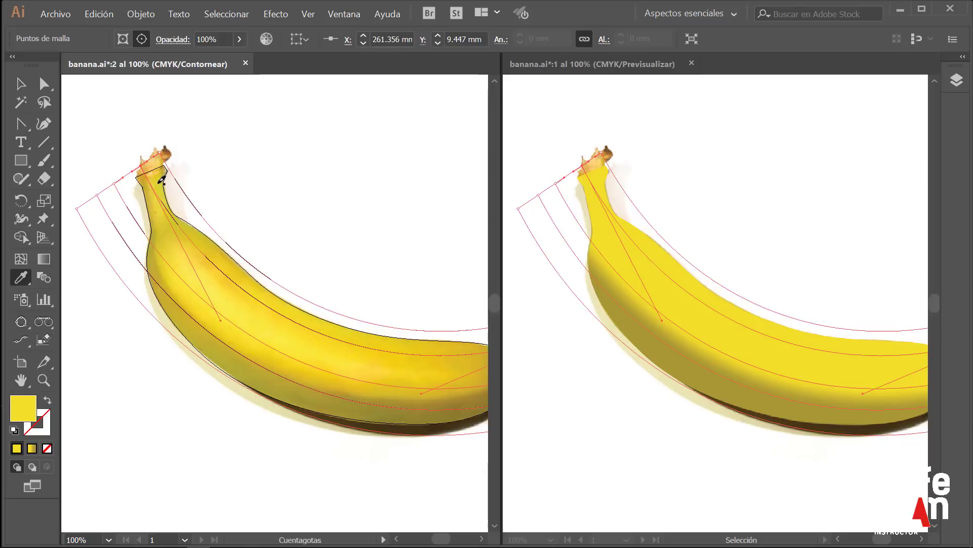
left_click(160, 181)
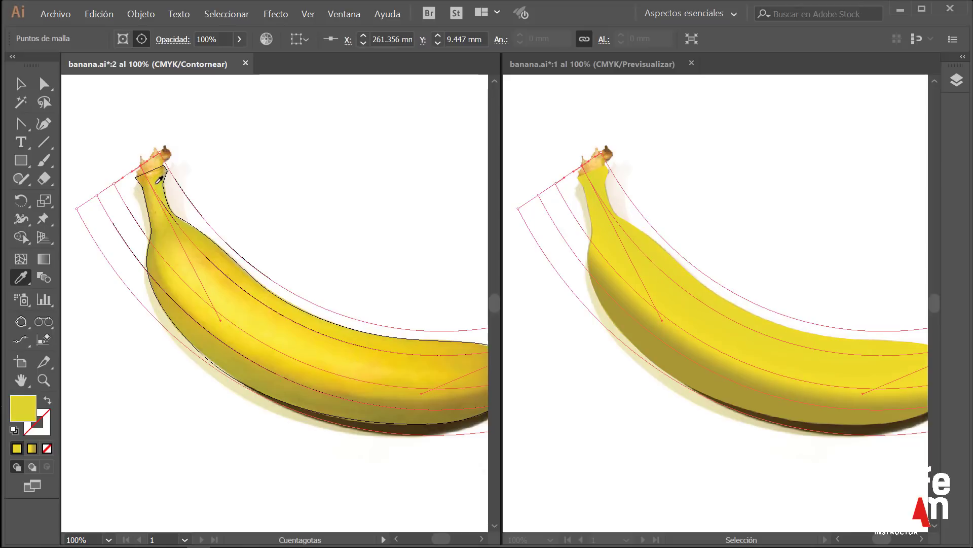
left_click(109, 16)
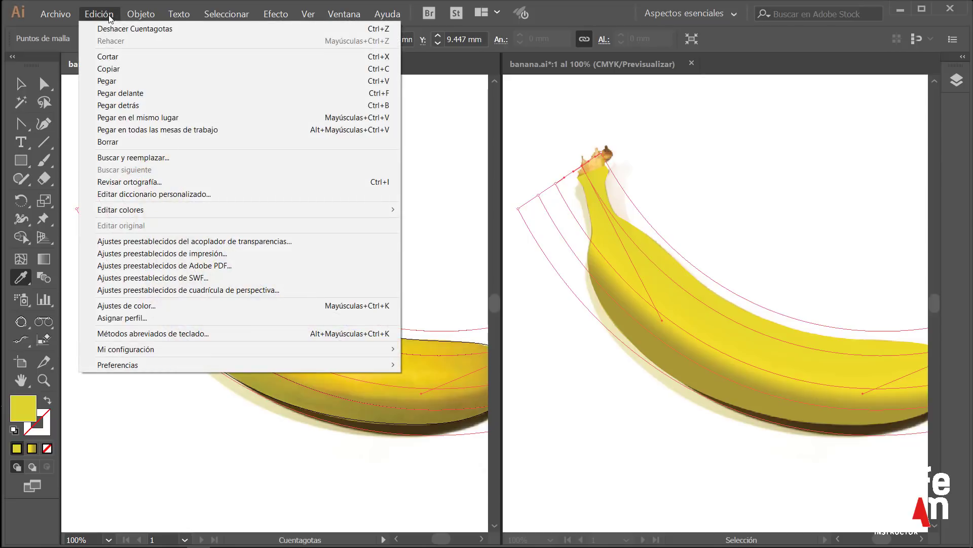
left_click(118, 28)
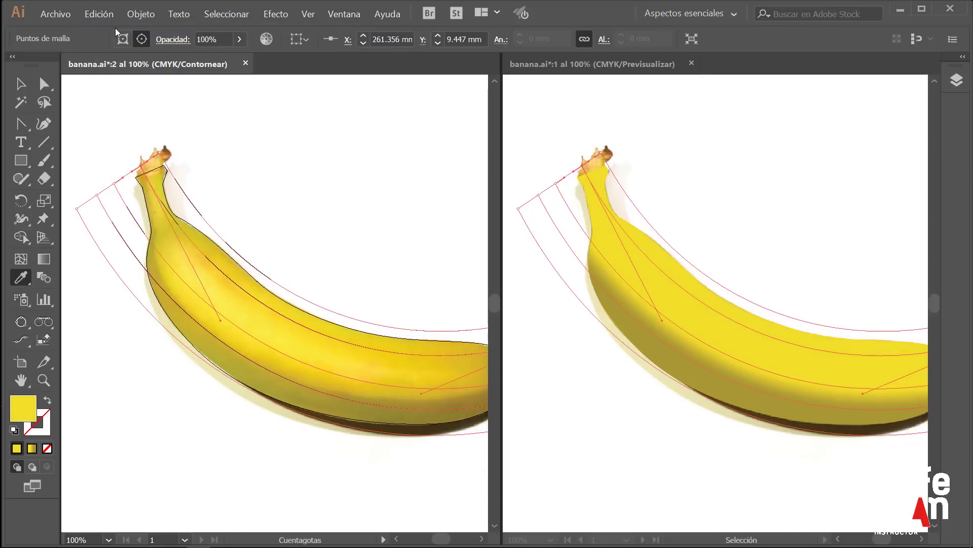
left_click(20, 259)
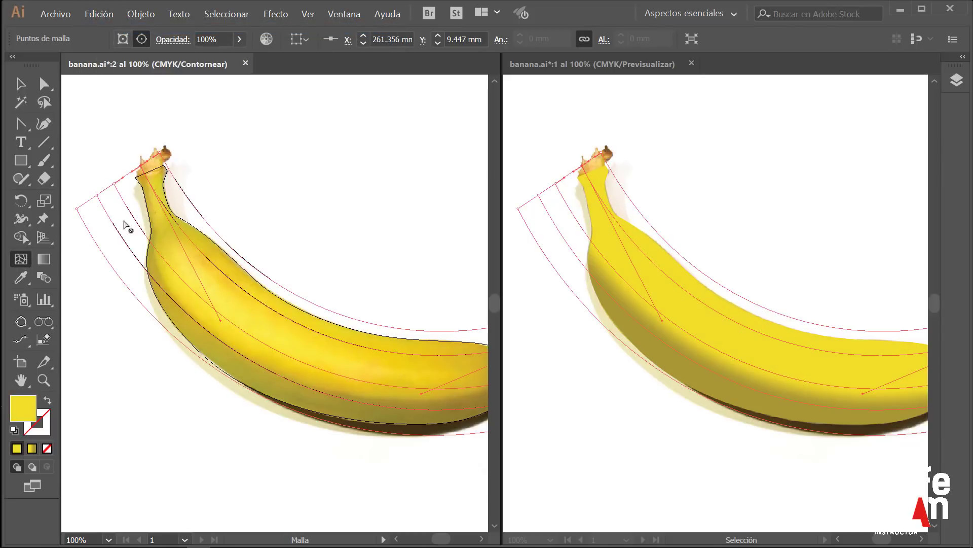
left_click(247, 288)
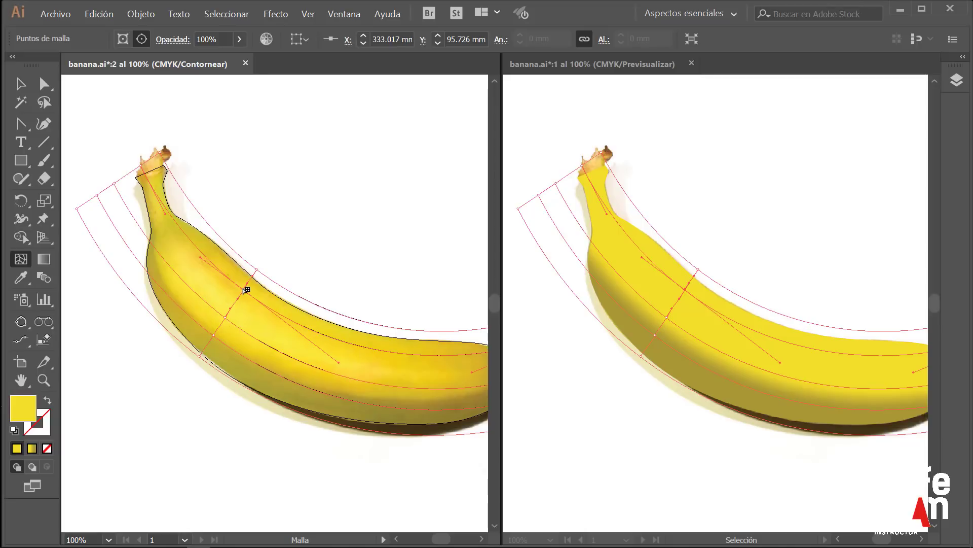
- Colour the top-left mesh point with the photo's stem colour and add a mesh line near the stem
left_click(43, 84)
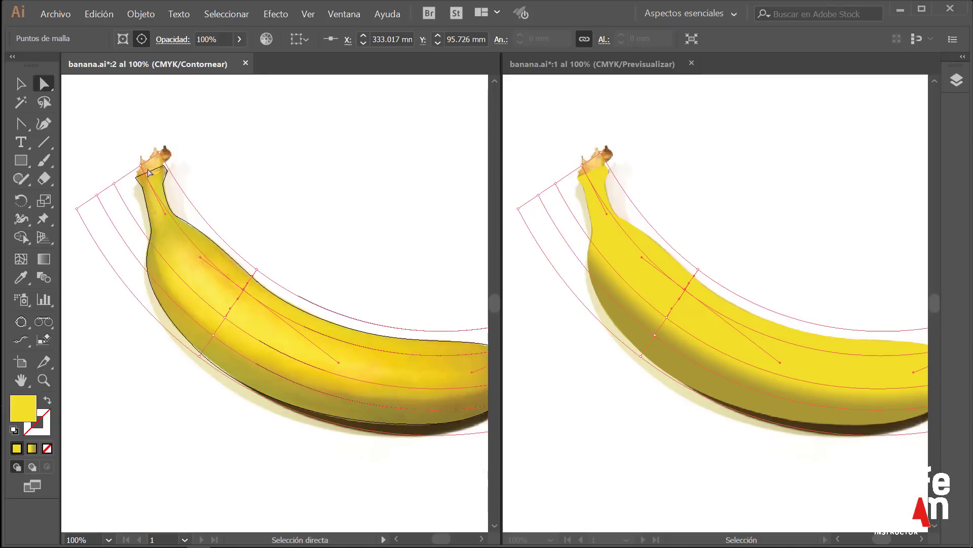
left_click(141, 166)
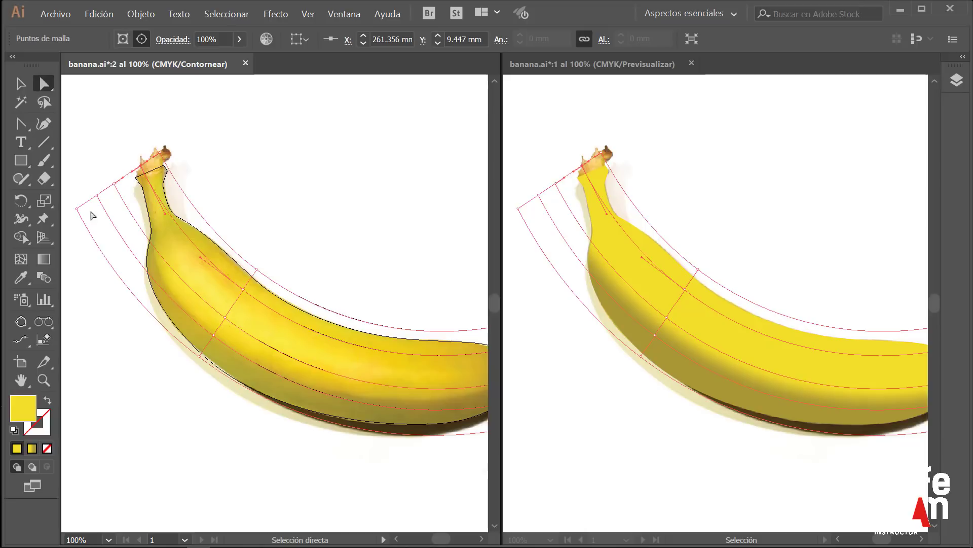
left_click(22, 278)
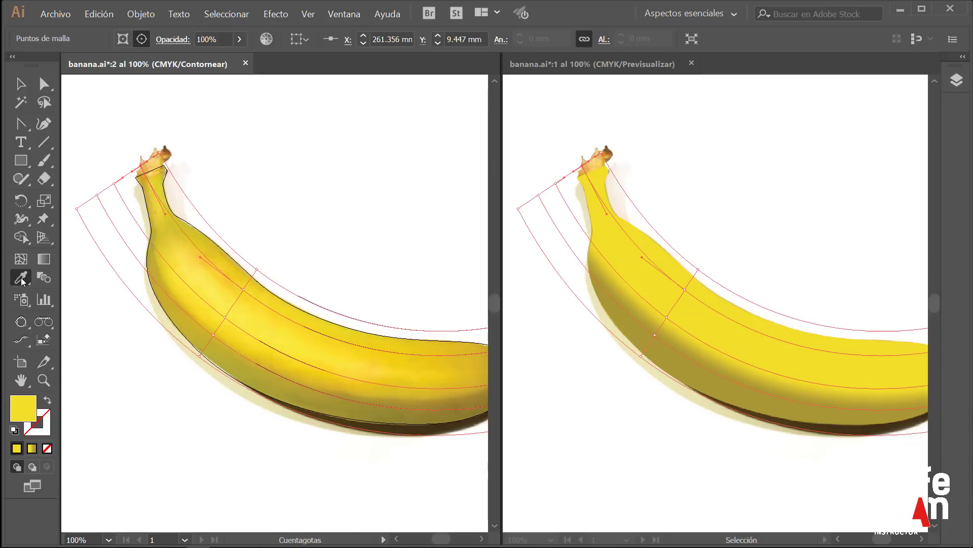
left_click(160, 188)
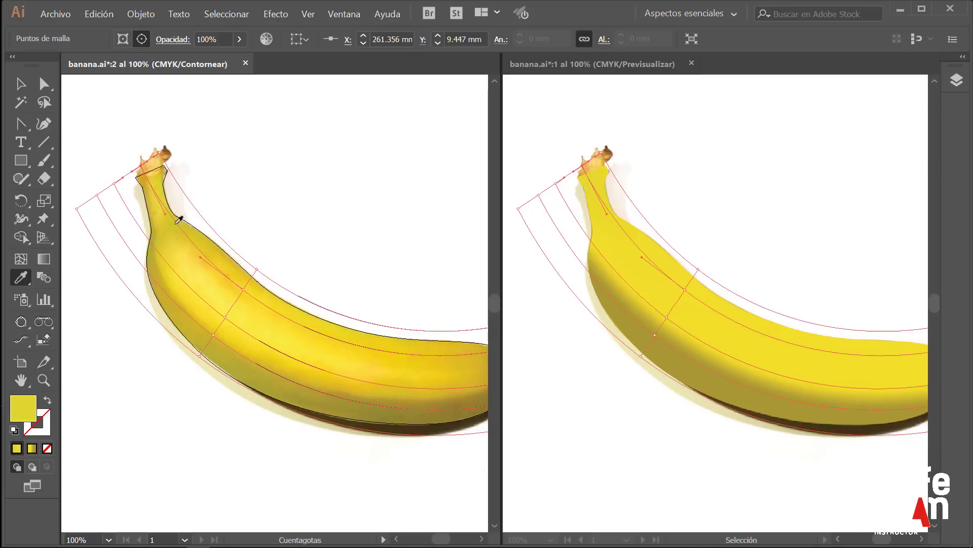
left_click(20, 260)
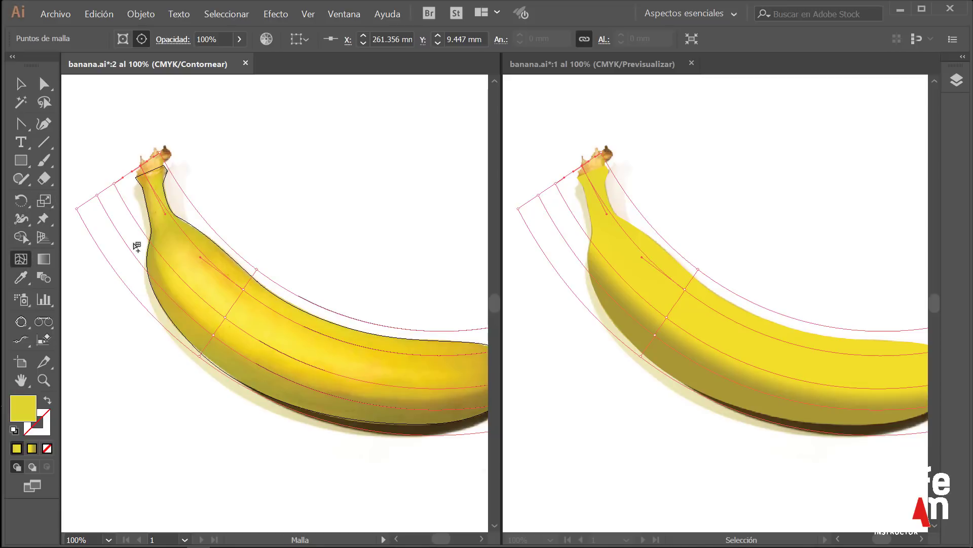
left_click(180, 237)
- Sample another photo colour onto a mesh point, add a mesh line across the body, and select an upper-edge point
key("a")
key("i")
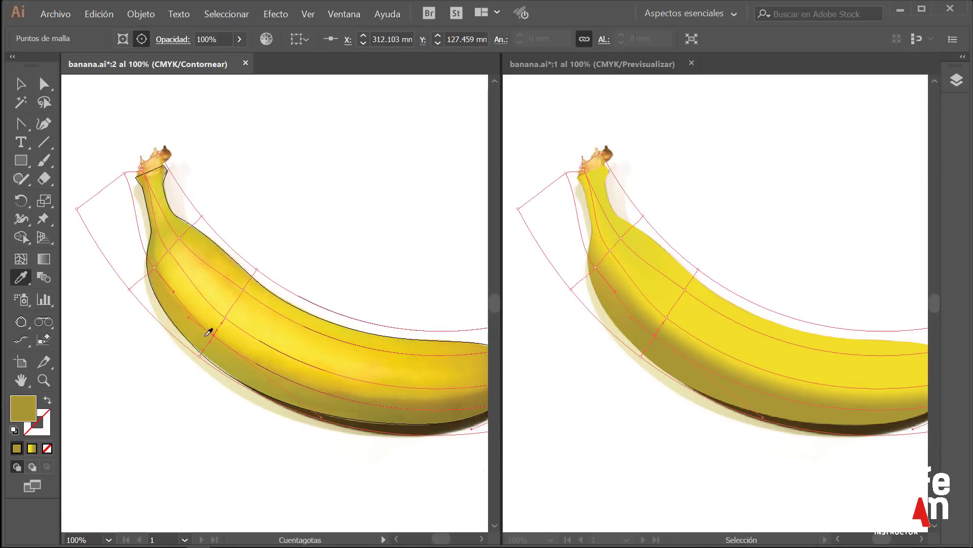
left_click(218, 314)
key("u")
left_click(372, 383)
key("v")
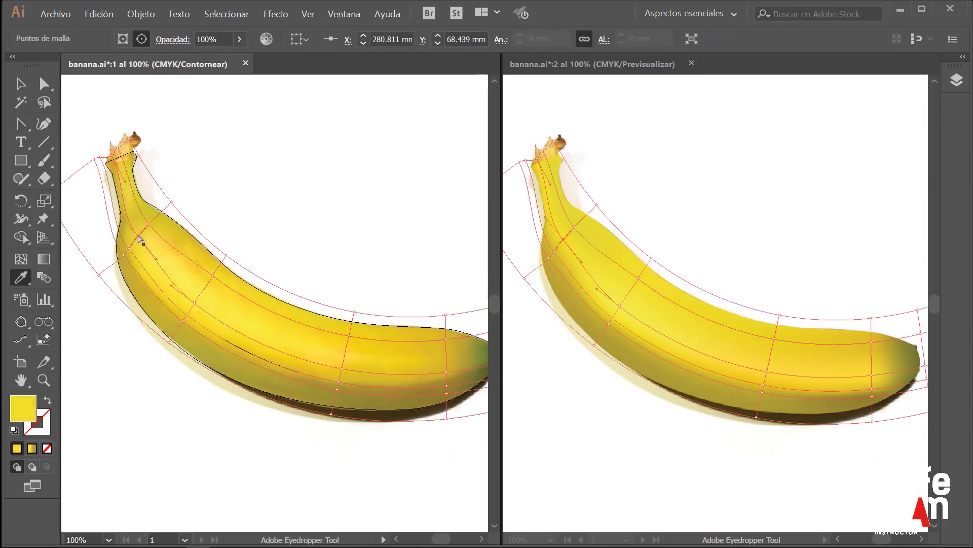
left_click(124, 217)
- Sample a photo colour onto the selected upper-edge mesh point
left_click(168, 342, "ctrl")
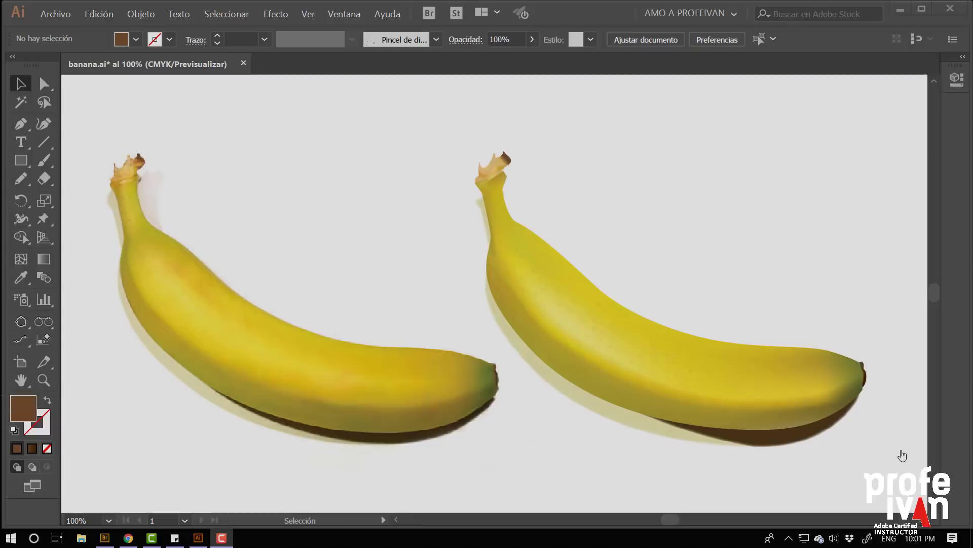